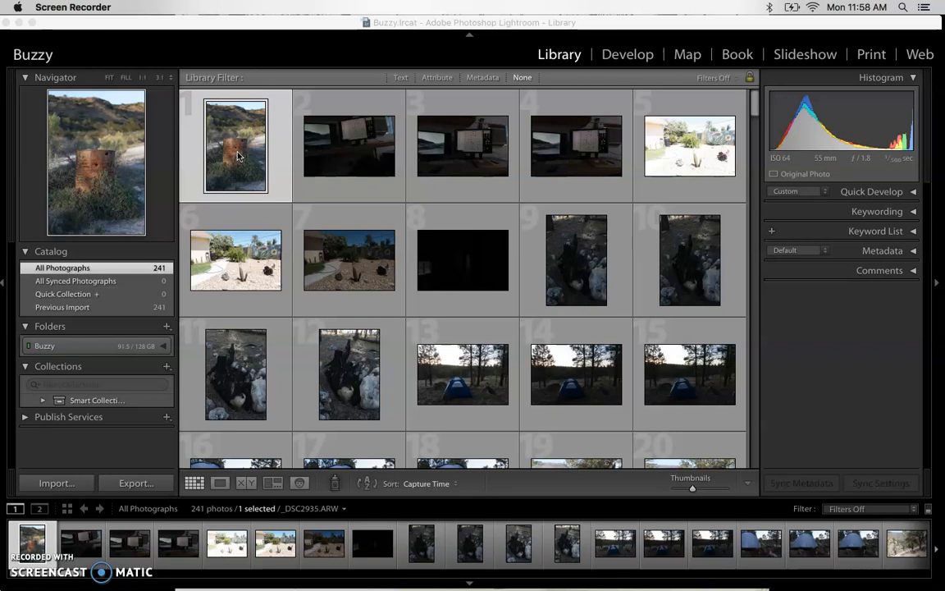
# Look over the thumbnails of the imported photos in the Library grid.
pyautogui.click(362, 144)
pyautogui.click(262, 146)
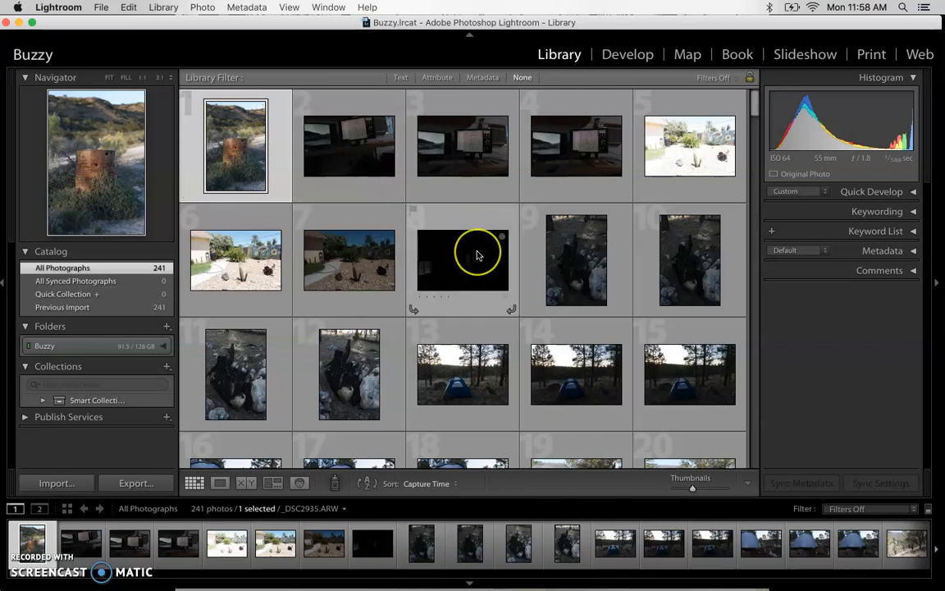
pyautogui.scroll(-10, 479, 254)
pyautogui.scroll(-2, 480, 255)
pyautogui.scroll(12, 480, 255)
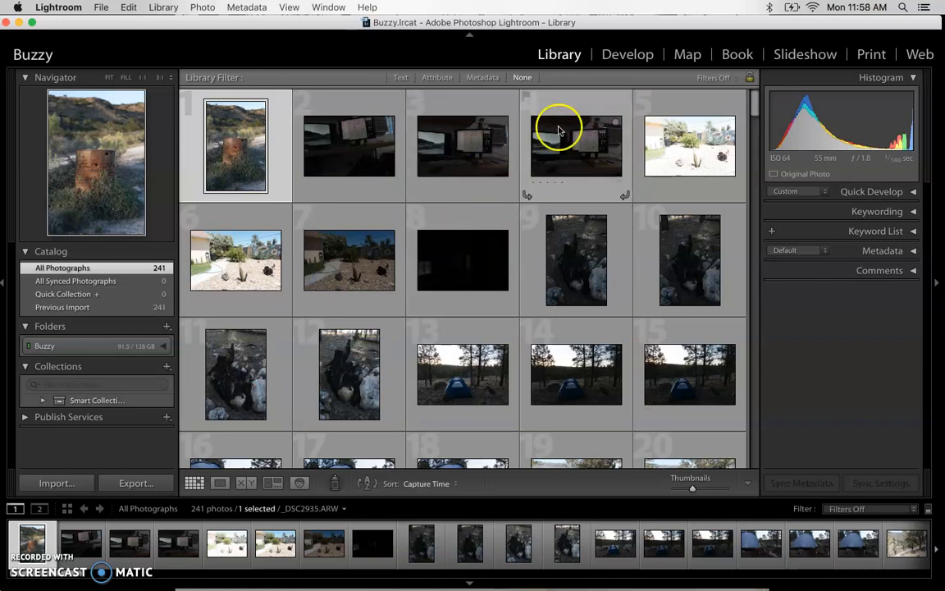
# Show the first photo, the rusty barrel, enlarged on its own in Loupe view.
pyautogui.click(564, 55)
pyautogui.click(265, 203)
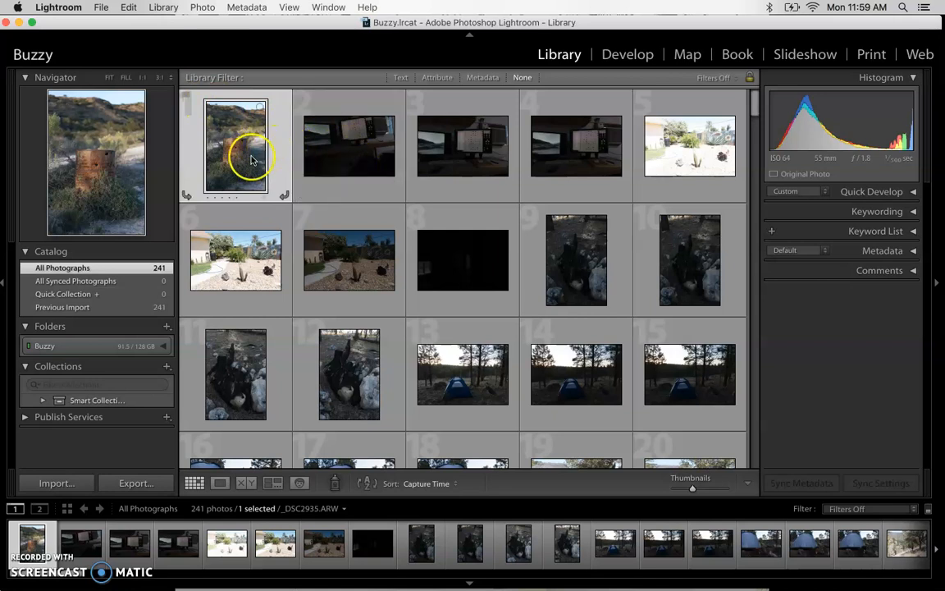
pyautogui.click(219, 483)
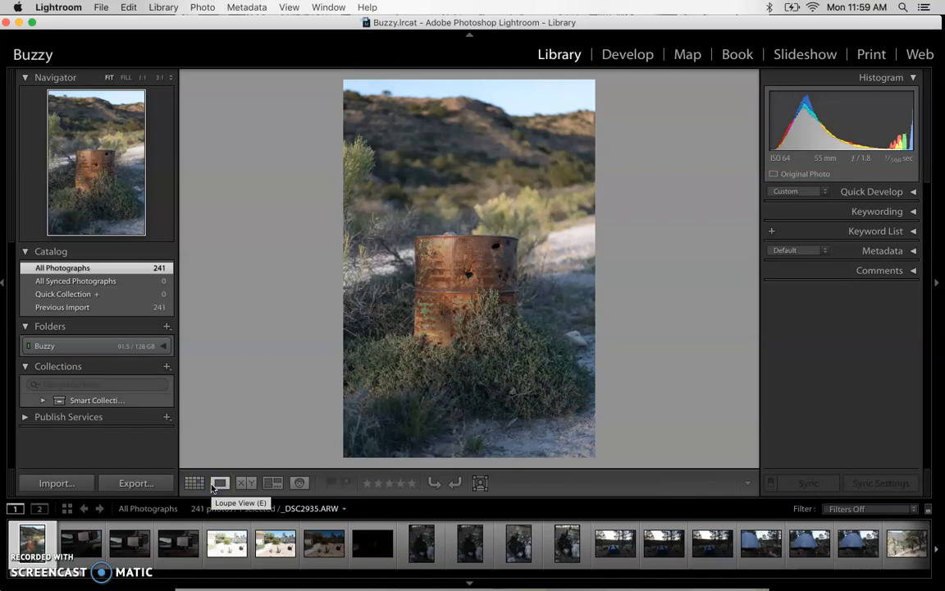
pyautogui.click(223, 484)
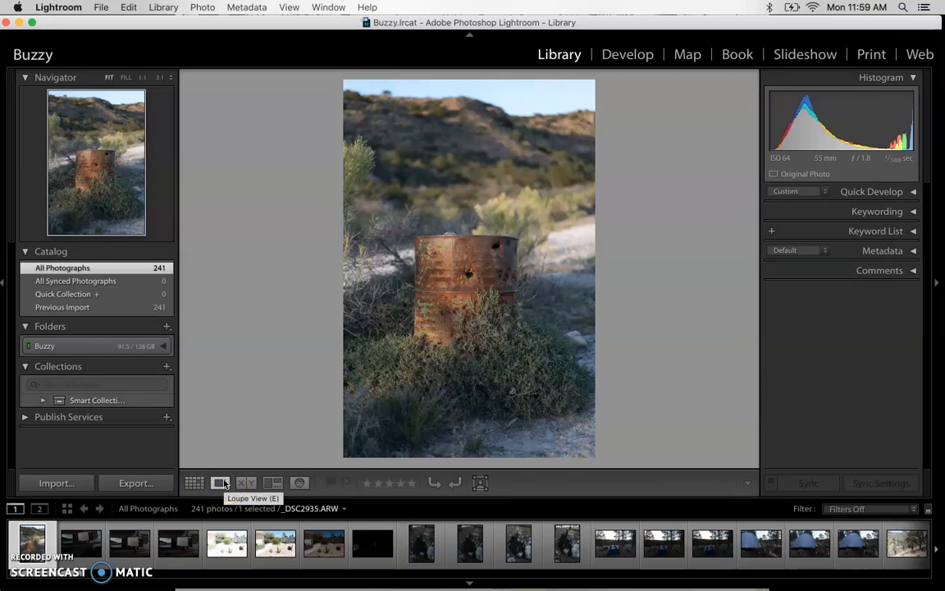
# Page forward from the barrel photo to the burnt tree stump photo to preview the images in between.
pyautogui.press('Right')
pyautogui.press('Right')
pyautogui.press('Right')
pyautogui.press('Right')
pyautogui.press('Right')
pyautogui.press('Right')
pyautogui.press('Right')
pyautogui.press('Right')
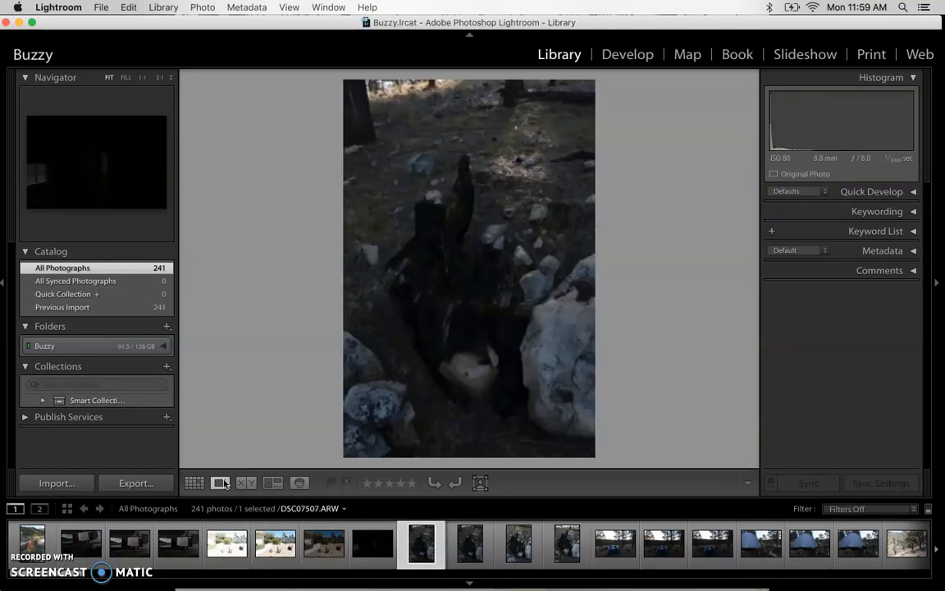
# Return to the first photo, the rusty barrel, and flag it as a pick.
pyautogui.press('Left')
pyautogui.press('Left')
pyautogui.press('Left')
pyautogui.press('Left')
pyautogui.press('Left')
pyautogui.press('Left')
pyautogui.press('Left')
pyautogui.press('Left')
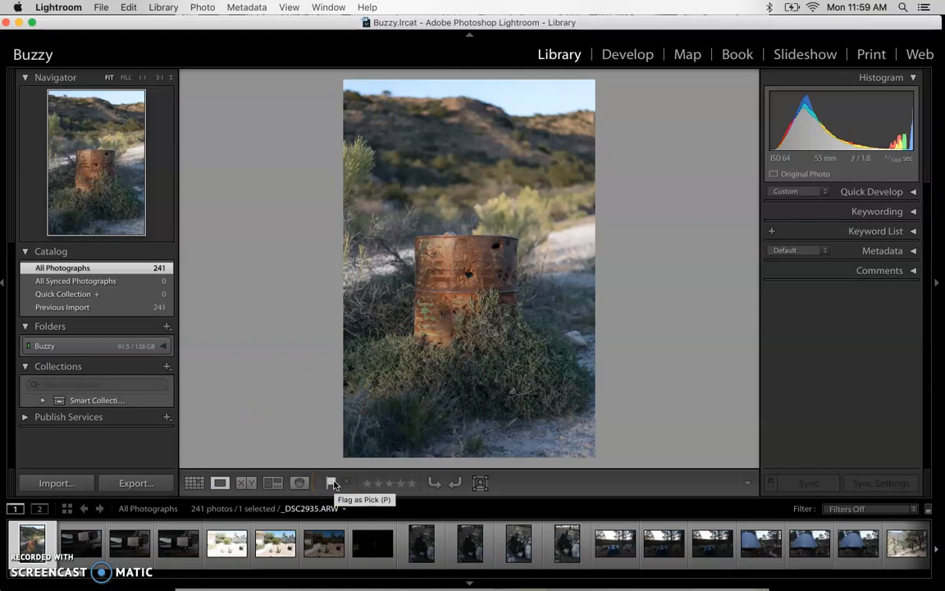
pyautogui.click(332, 483)
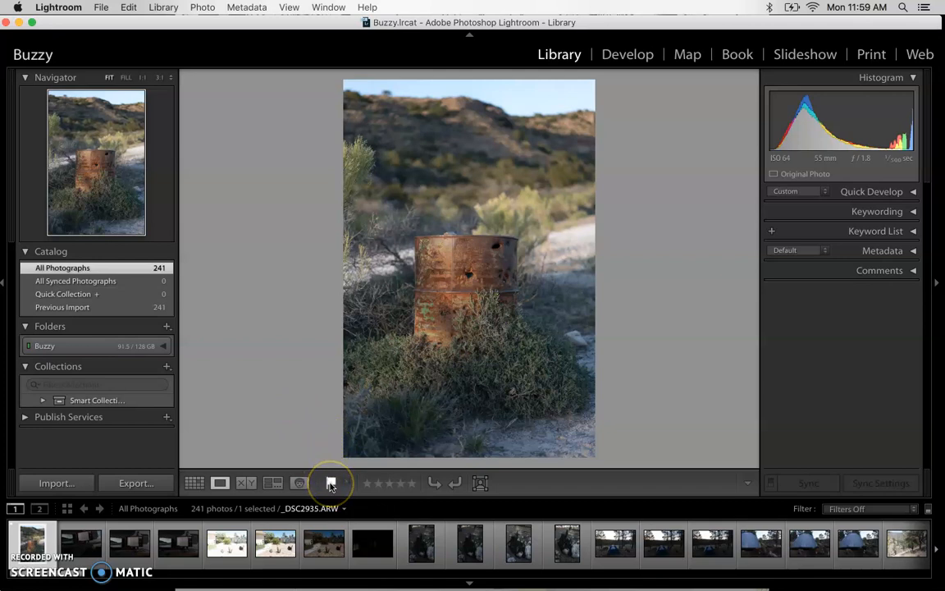
# Advance to DSC07515.ARW, the first photo of the dog lying by the blue tent, and flag it as a pick.
pyautogui.press('Right')
pyautogui.press('Right')
pyautogui.press('Right')
pyautogui.press('Right')
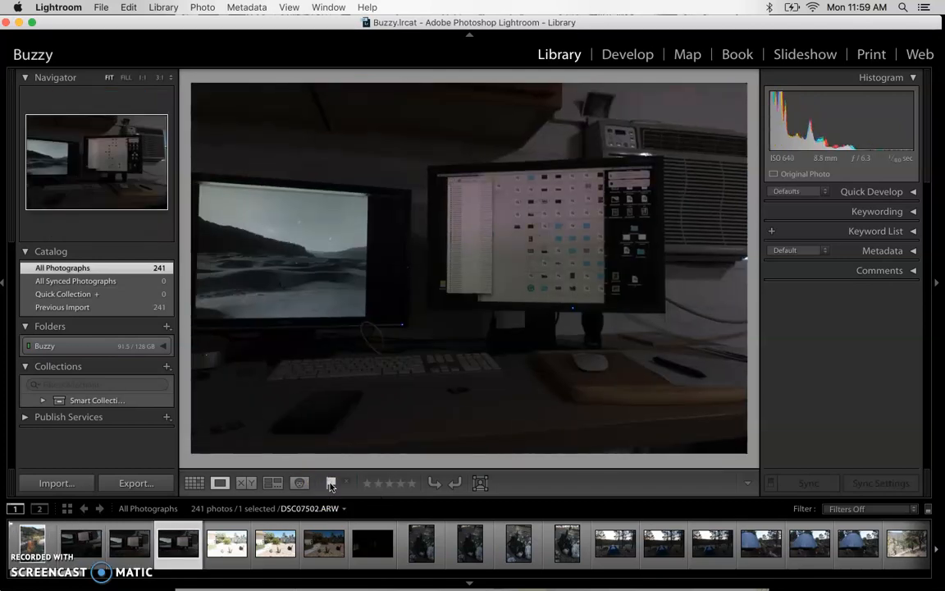
pyautogui.press('Right')
pyautogui.press('Right')
pyautogui.press('Right')
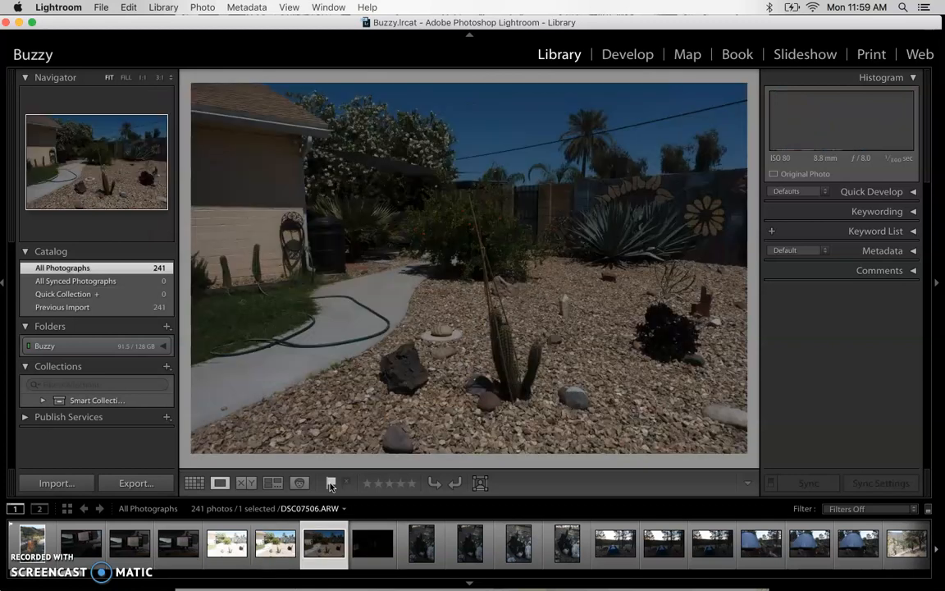
pyautogui.press('Right')
pyautogui.press('Right')
pyautogui.press('Right')
pyautogui.press('Right')
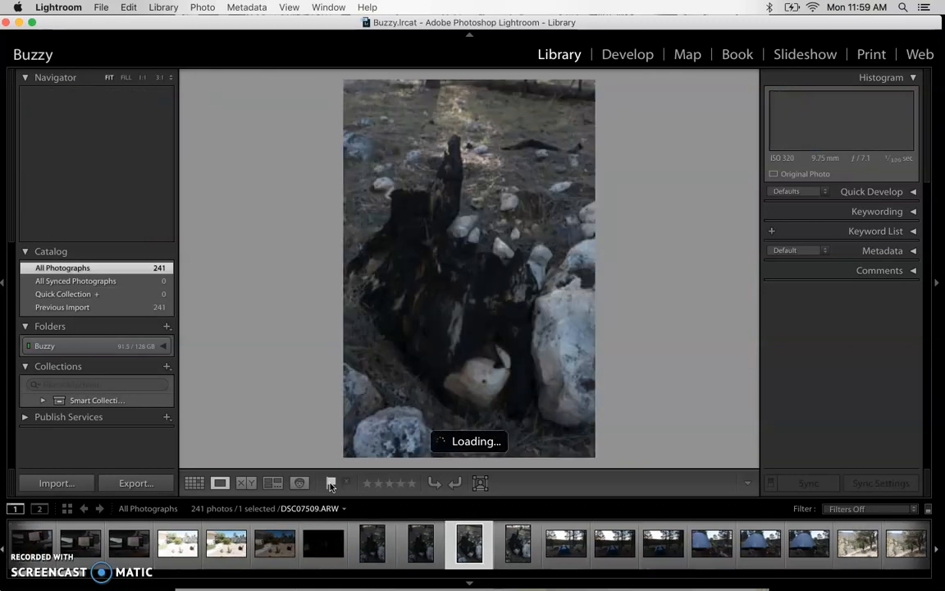
pyautogui.press('Right')
pyautogui.press('Right')
pyautogui.press('Right')
pyautogui.press('Right')
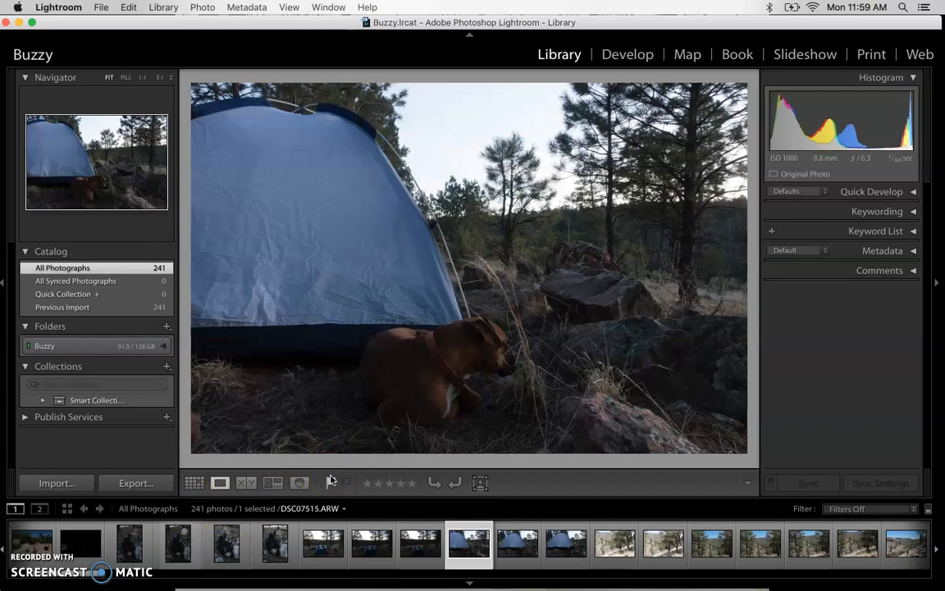
# Review the photos after the flagged tent shot one by one, through the pine hills and boulders to the rock crevice shots.
pyautogui.press('Right')
pyautogui.press('Right')
pyautogui.press('Right')
pyautogui.press('Right')
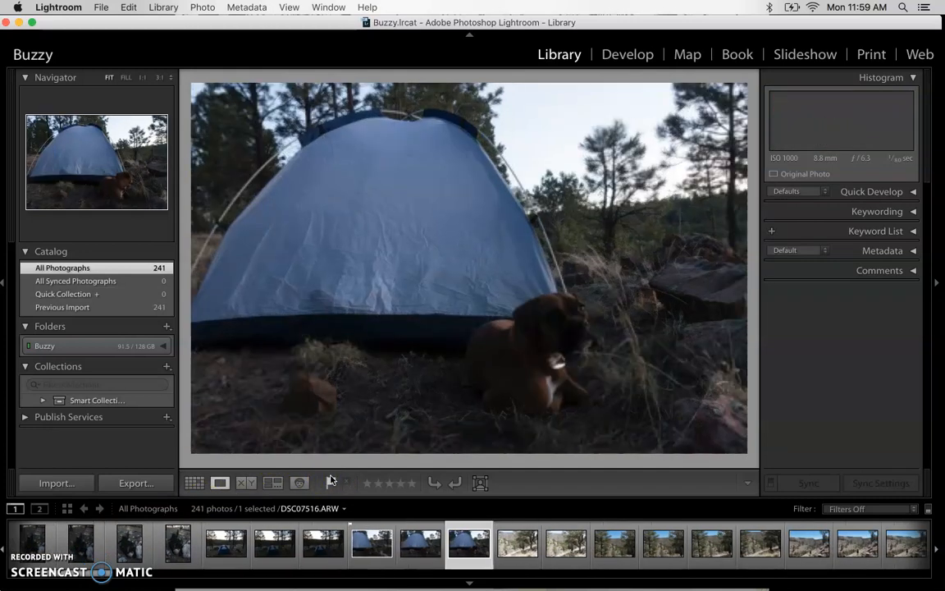
pyautogui.press('Right')
pyautogui.press('Right')
pyautogui.press('Right')
pyautogui.press('Right')
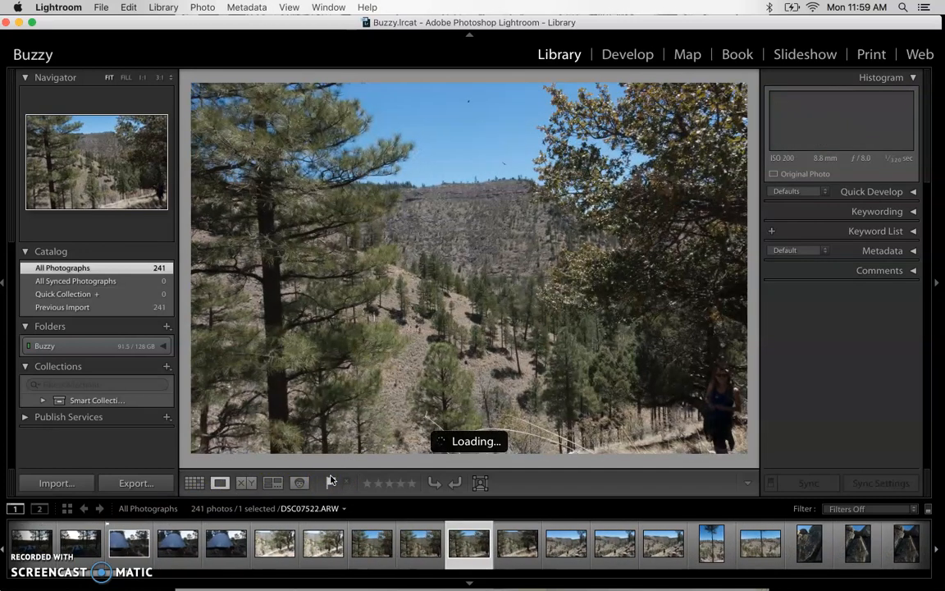
pyautogui.press('Right')
pyautogui.press('Right')
pyautogui.press('Right')
pyautogui.press('Right')
pyautogui.press('Right')
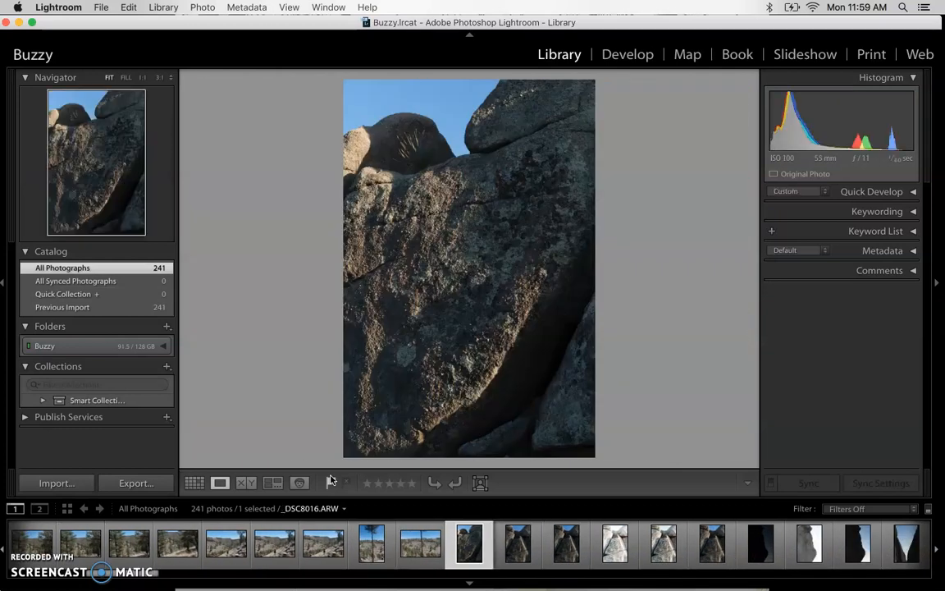
pyautogui.press('Right')
pyautogui.press('Right')
pyautogui.press('Right')
pyautogui.press('Right')
pyautogui.press('Right')
pyautogui.press('Right')
pyautogui.press('Right')
pyautogui.press('Right')
pyautogui.press('Right')
pyautogui.press('Right')
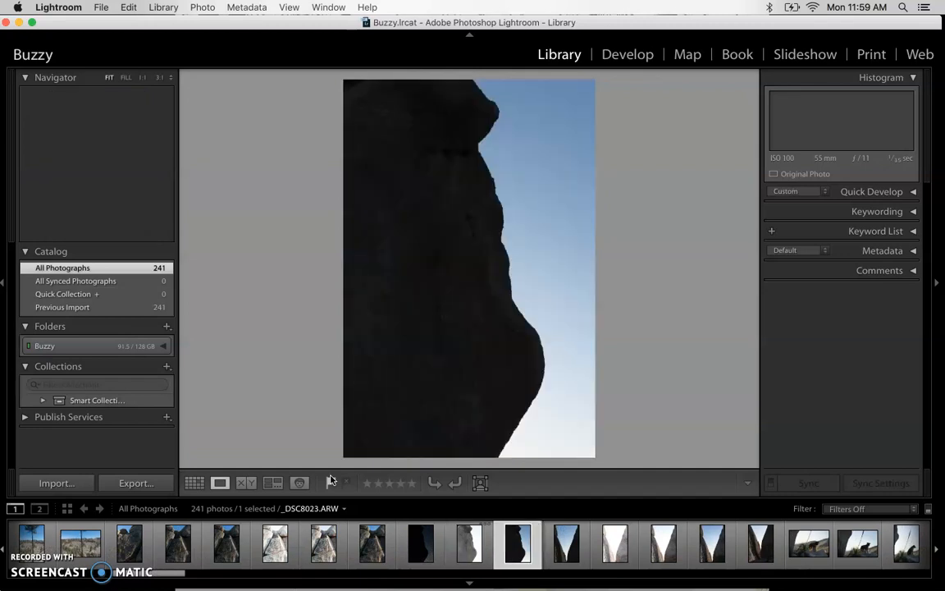
pyautogui.press('Right')
pyautogui.press('Right')
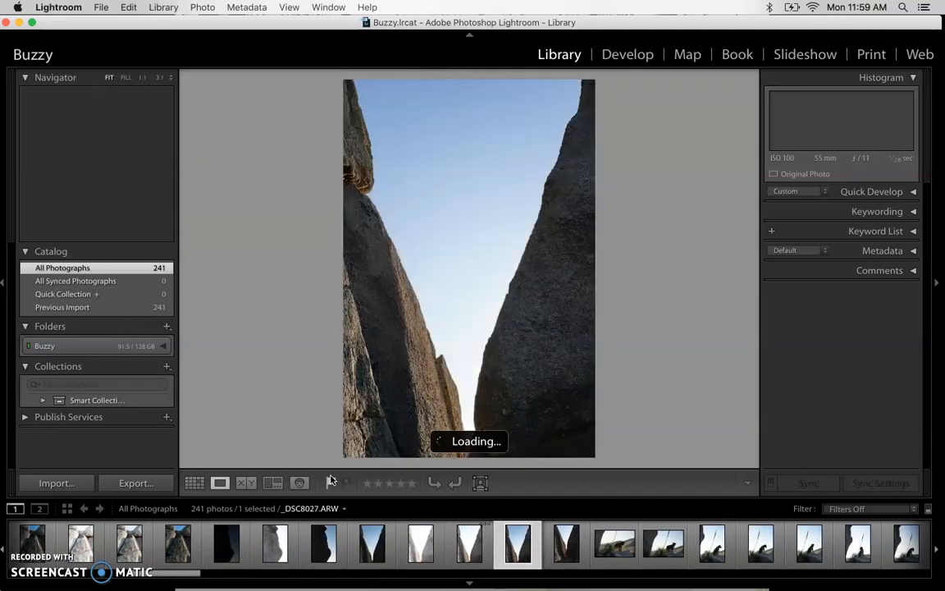
# Select _DSC8033.ARW, the upright photo of the dog sitting beside the tall plant stalk, and flag it as a pick.
pyautogui.click(331, 481)
pyautogui.press('Right')
pyautogui.press('Right')
pyautogui.press('Right')
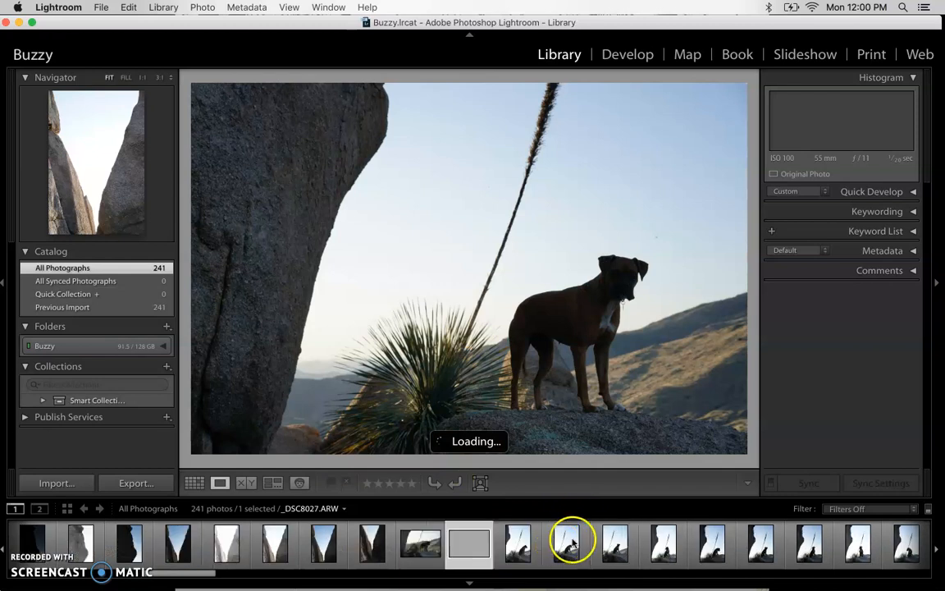
pyautogui.click(572, 543)
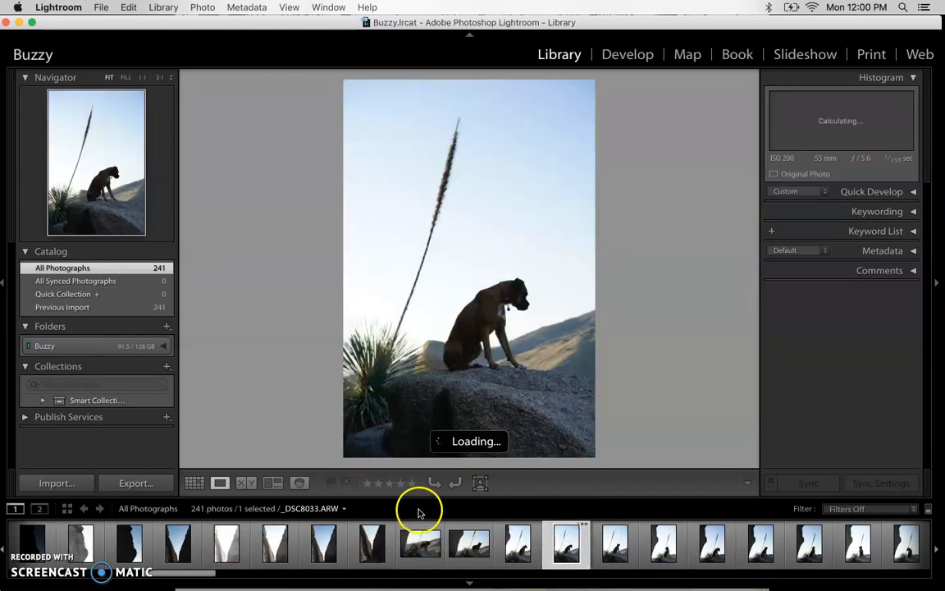
pyautogui.click(330, 482)
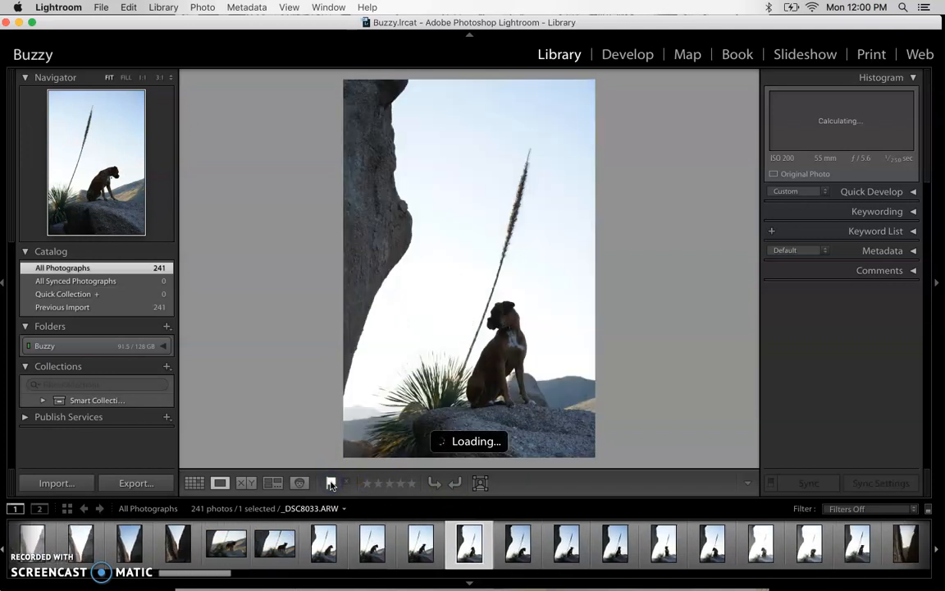
# Review the remaining photos of the dog on the rock and continue to the black frames after them.
pyautogui.click(330, 483)
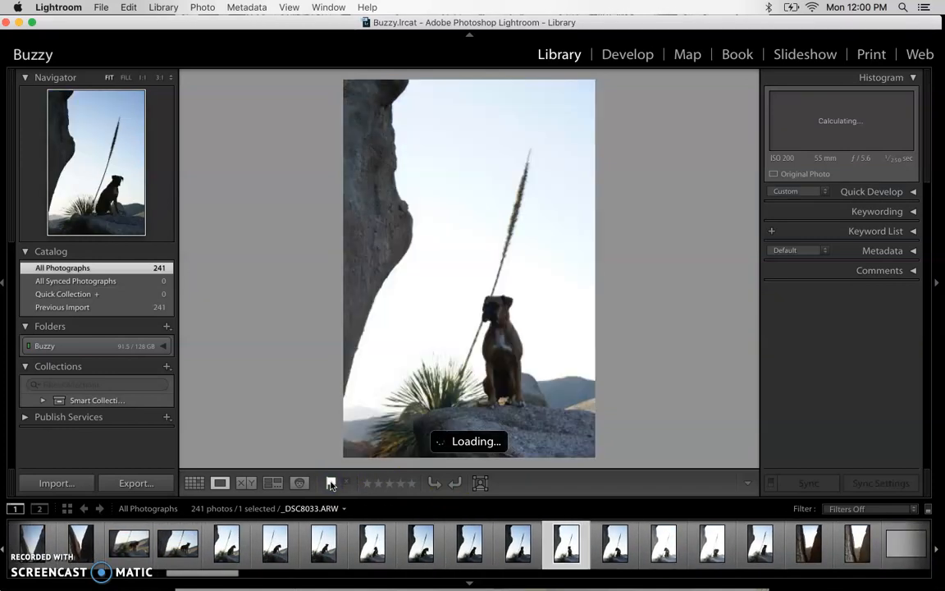
pyautogui.click(330, 483)
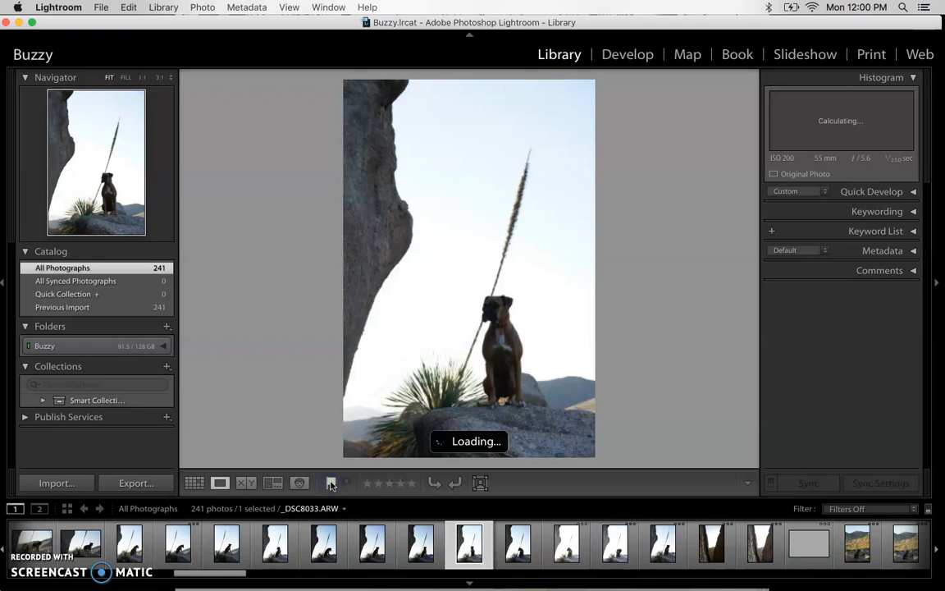
pyautogui.click(330, 482)
pyautogui.click(330, 482)
pyautogui.click(331, 482)
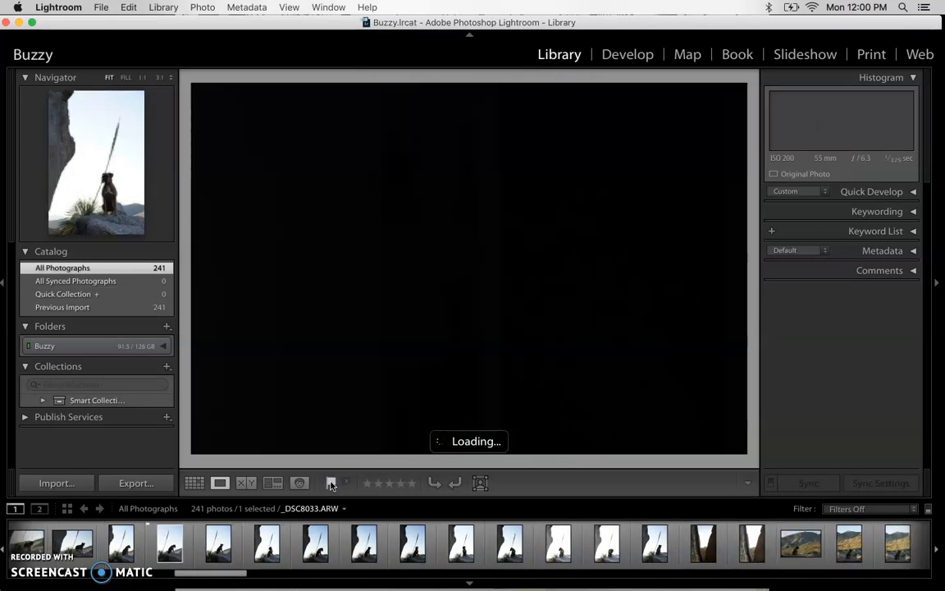
pyautogui.click(331, 482)
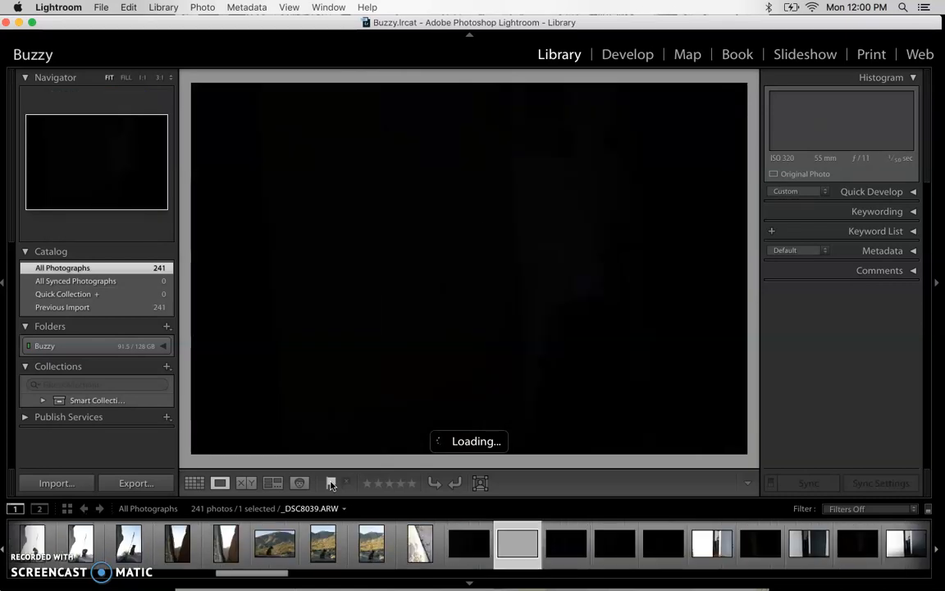
# Return to the grid of thumbnails and flag photo 83, the cave above the water, as a pick.
pyautogui.click(194, 484)
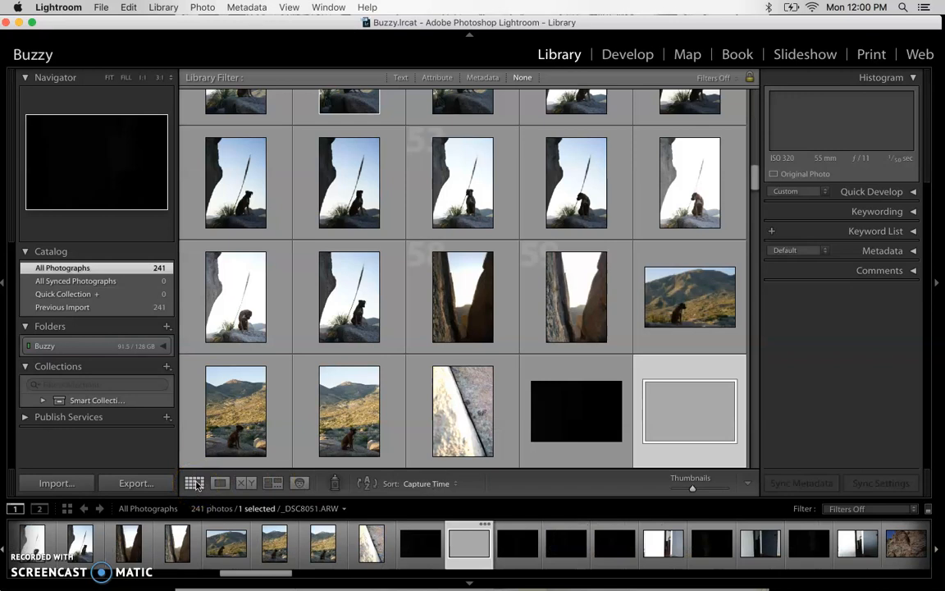
pyautogui.scroll(-5, 427, 384)
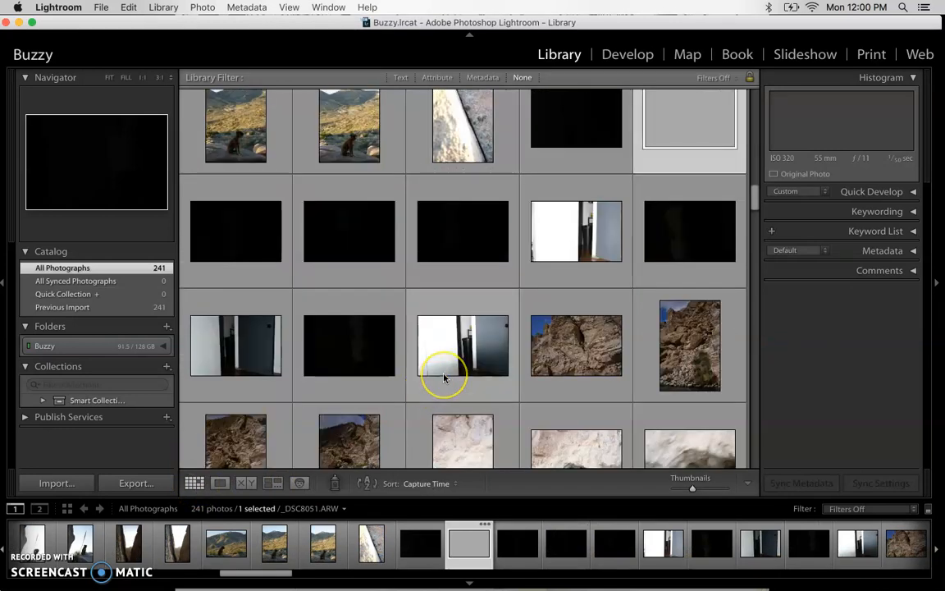
pyautogui.scroll(-10, 443, 378)
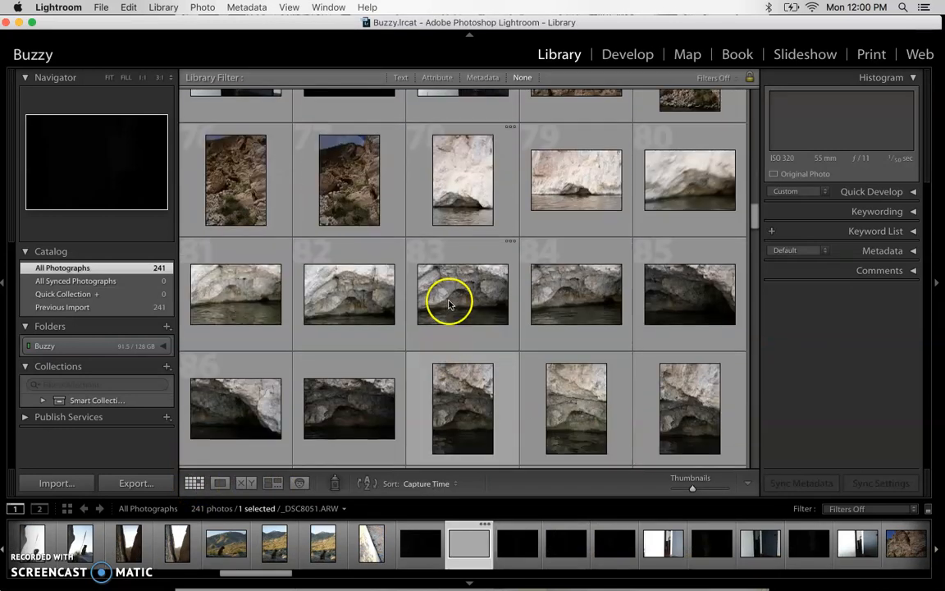
pyautogui.click(415, 246)
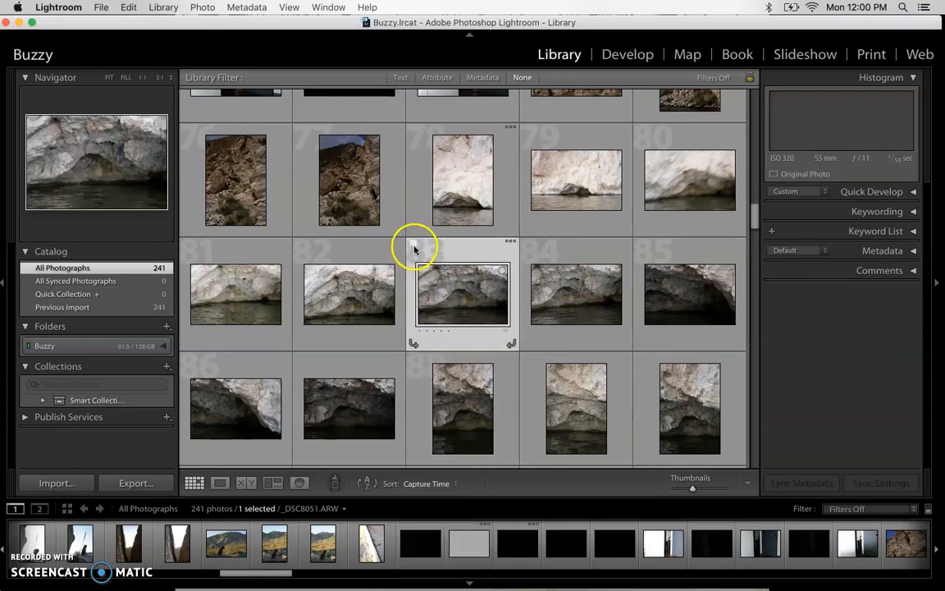
# Flag photo 114, the upright shot of the reddish cliff with green slope, as a pick.
pyautogui.scroll(-2, 452, 297)
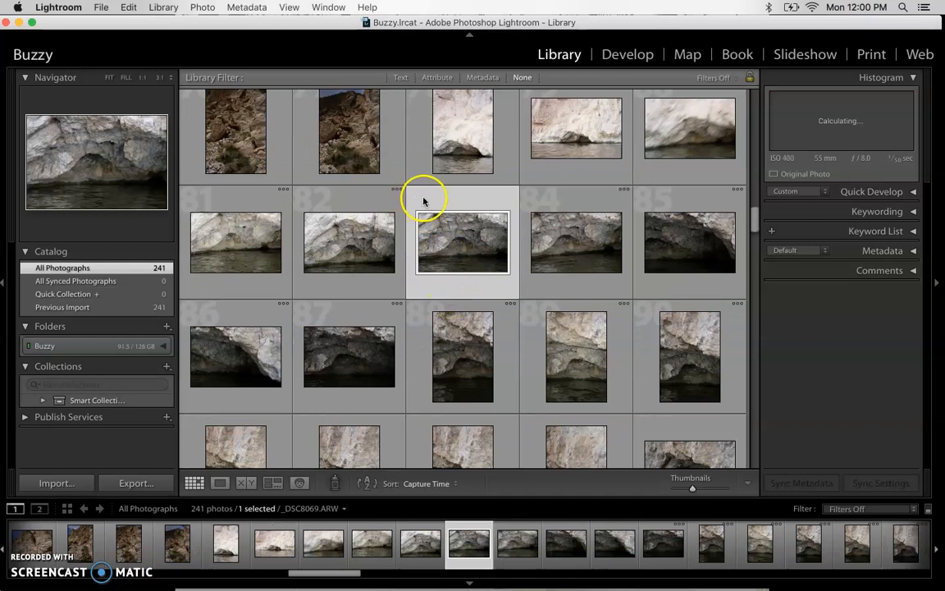
pyautogui.scroll(-5, 432, 263)
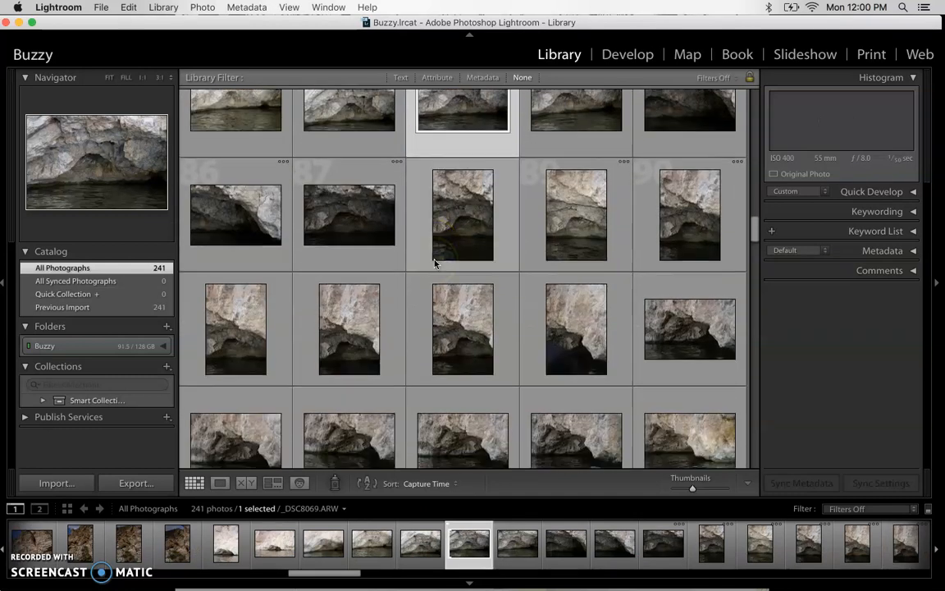
pyautogui.scroll(-7, 435, 263)
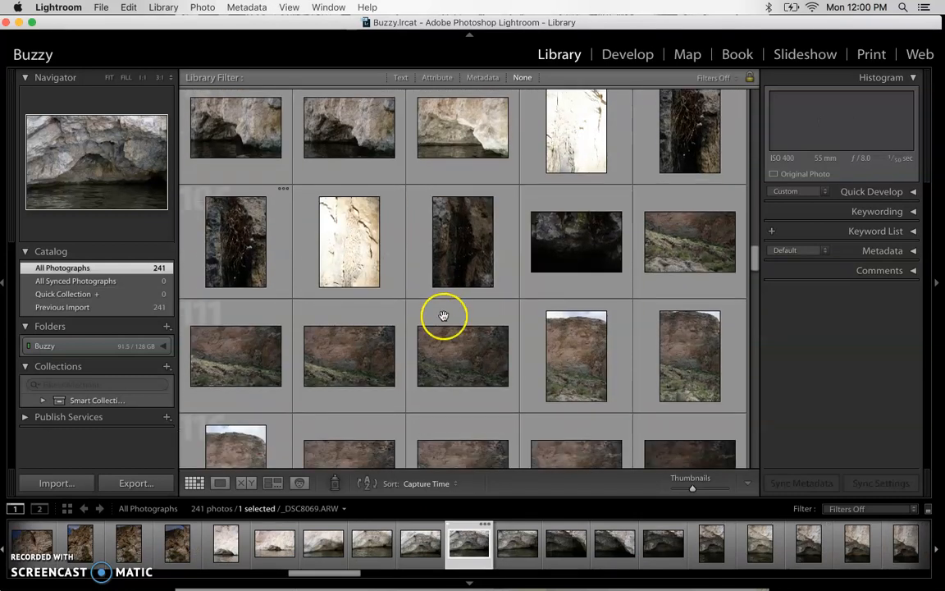
pyautogui.click(525, 306)
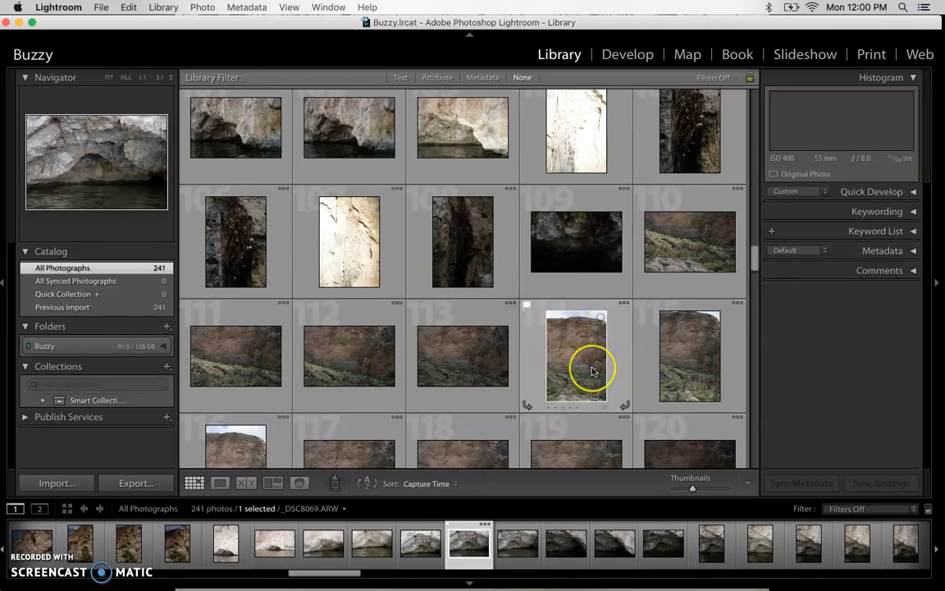
# Flag photo 129, the upright shot of the cliff against the cloudy sky, as a pick and return to the first photos.
pyautogui.scroll(-5, 592, 371)
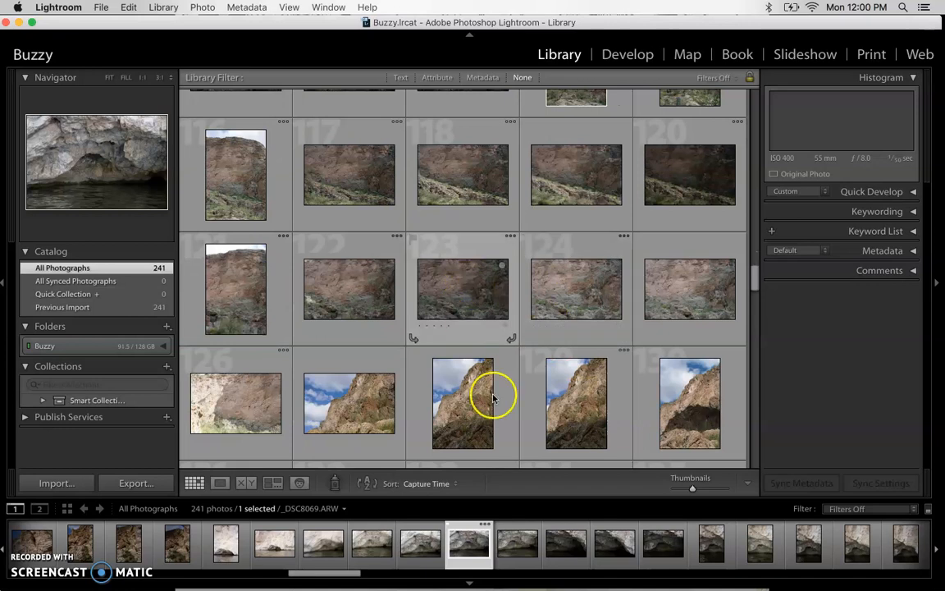
pyautogui.click(527, 354)
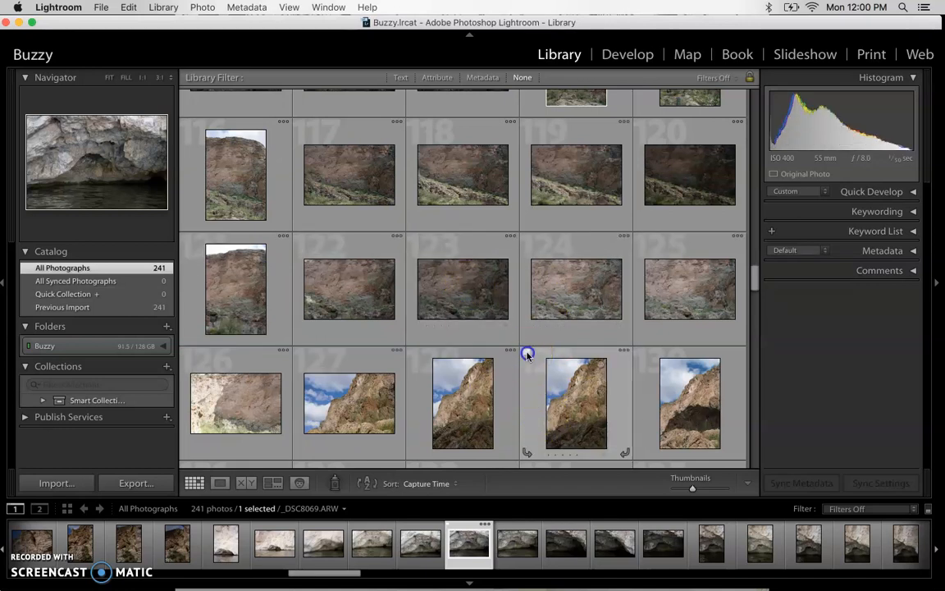
pyautogui.scroll(15, 572, 385)
pyautogui.scroll(10, 572, 386)
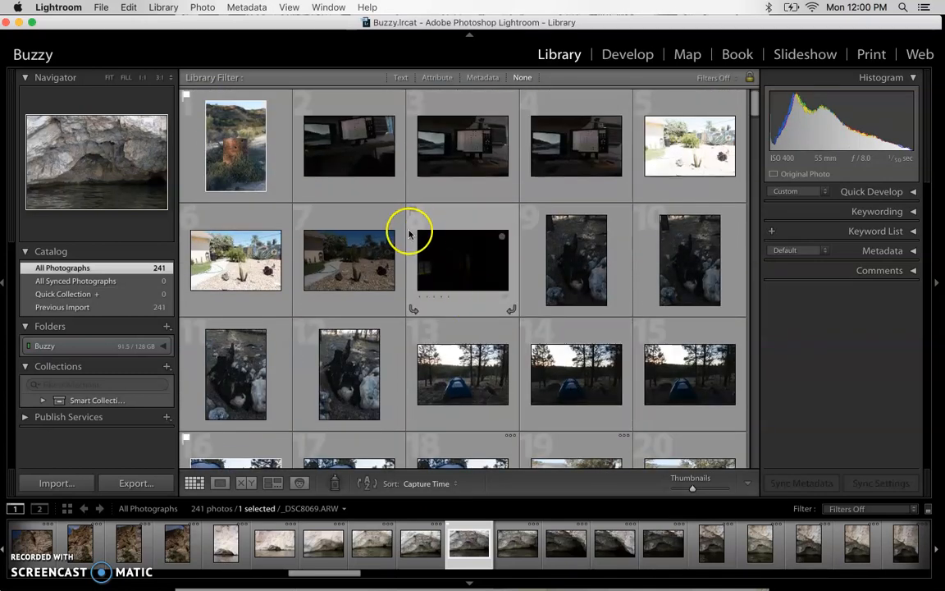
# Select photos 1 to 4 as one continuous range, from the rusty barrel through the dark interior shots.
pyautogui.scroll(-2, 443, 252)
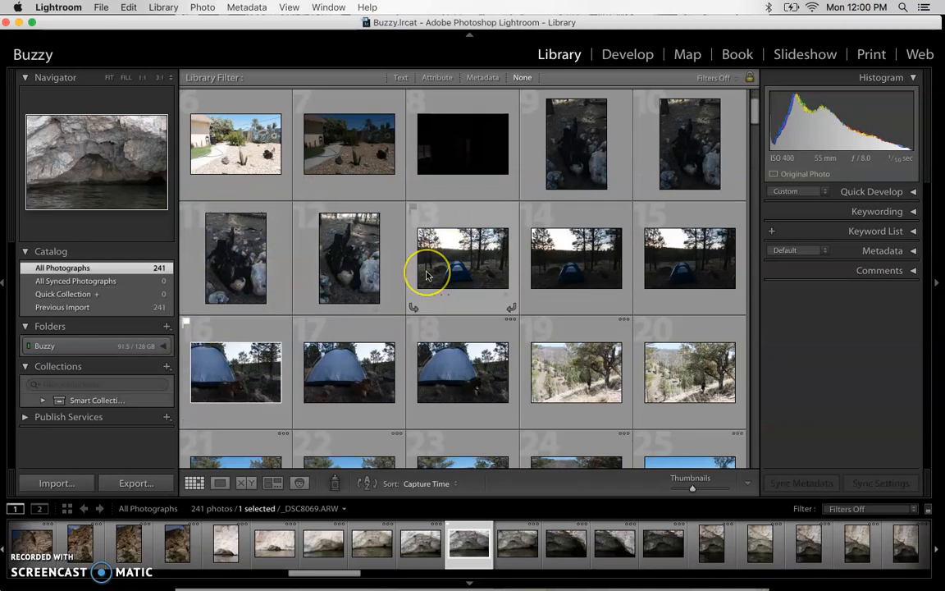
pyautogui.scroll(2, 426, 276)
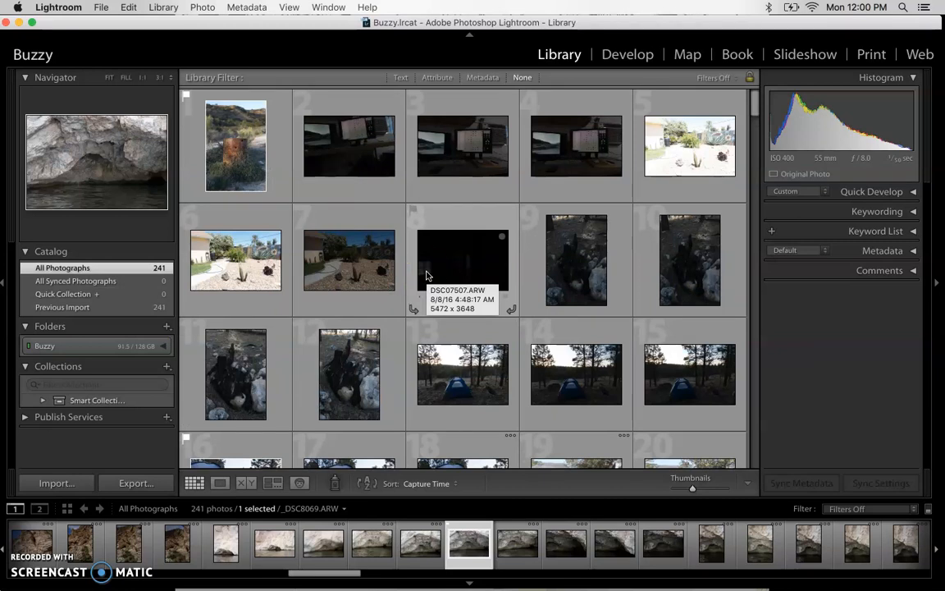
pyautogui.click(200, 150)
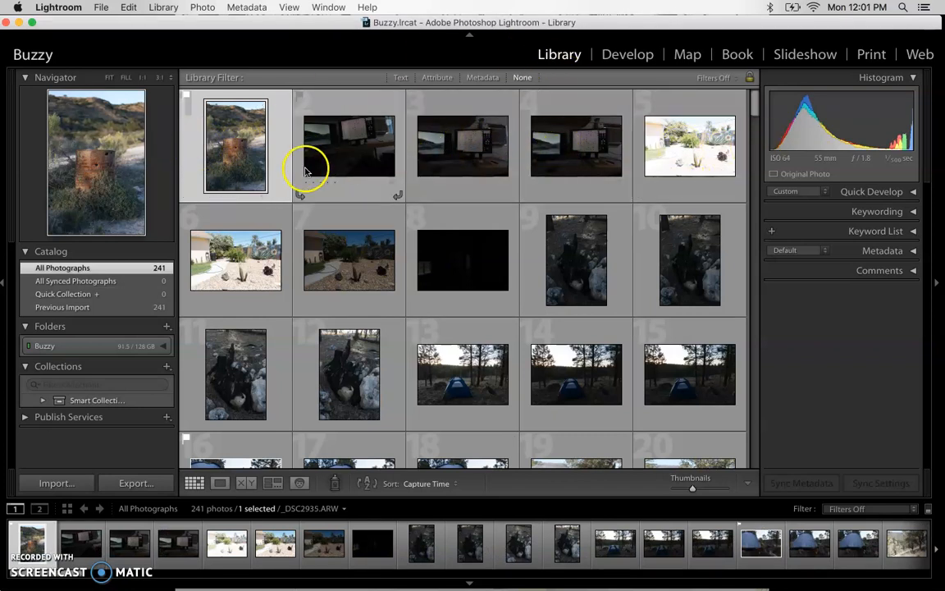
pyautogui.keyDown('shift'); pyautogui.click(556, 159); pyautogui.keyUp('shift')
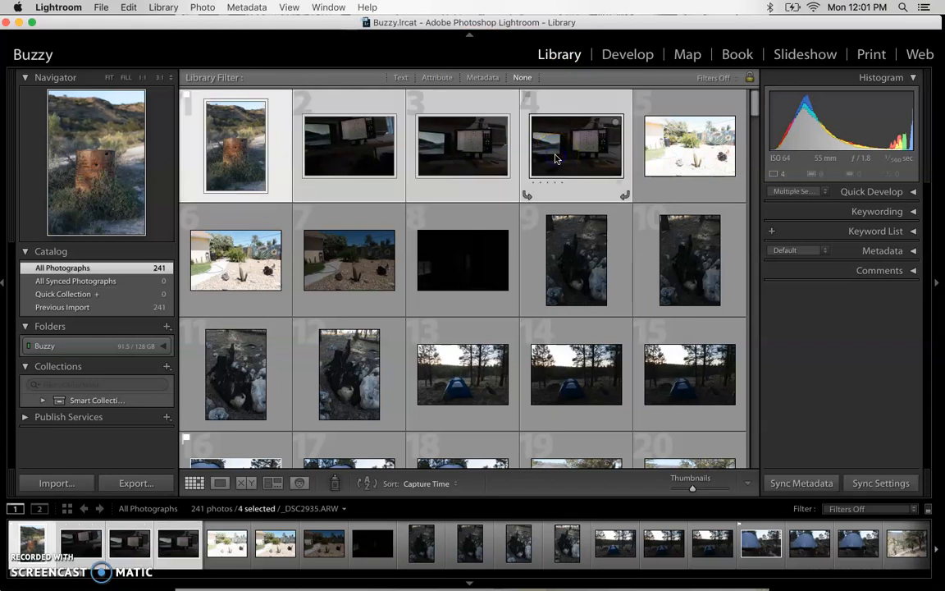
# Select only photo 1, the rusty barrel, and add flagged photos 16 (blue tent) and 47 (dog on the rock) to the selection.
pyautogui.click(282, 173)
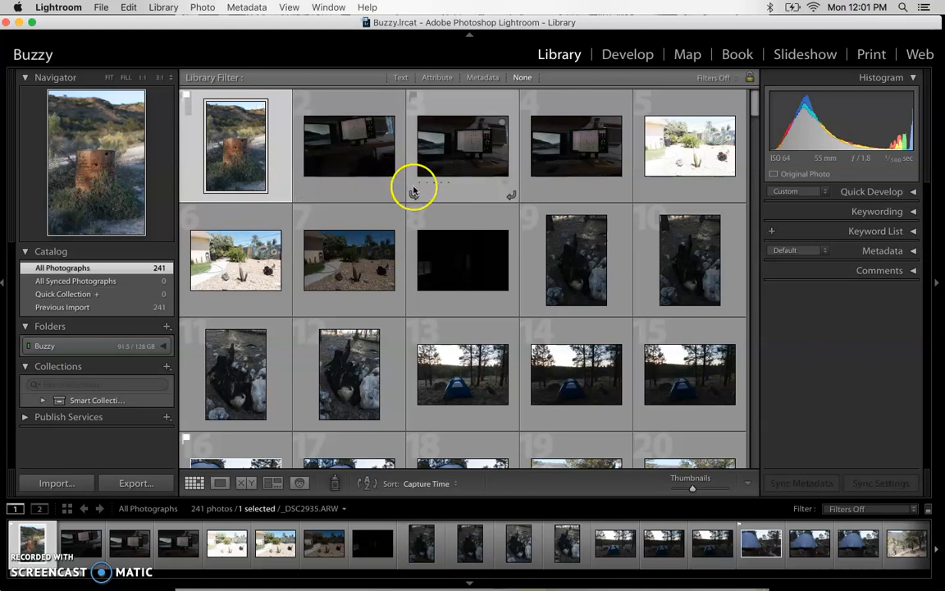
pyautogui.keyDown('super'); pyautogui.click(234, 446); pyautogui.keyUp('super')
pyautogui.scroll(-6, 488, 247)
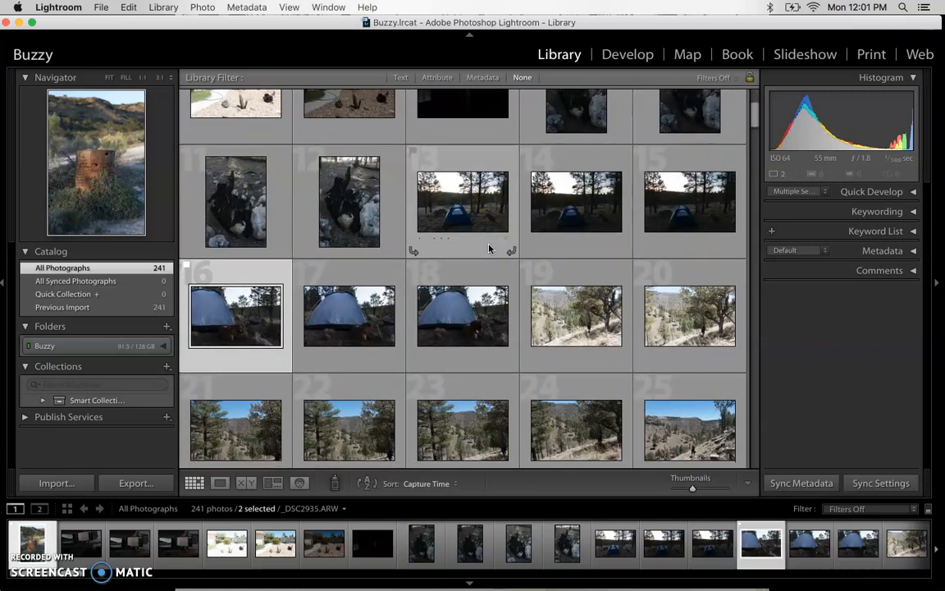
pyautogui.scroll(-5, 488, 248)
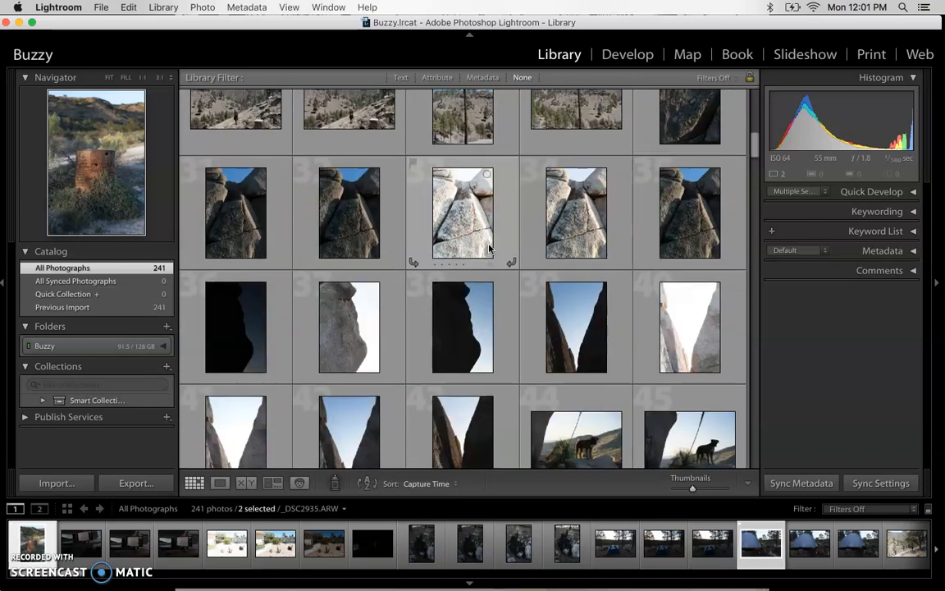
pyautogui.scroll(-4, 489, 247)
pyautogui.click(336, 294)
# Add flagged photo 83, the cave above the water, to the current selection.
pyautogui.scroll(-5, 497, 277)
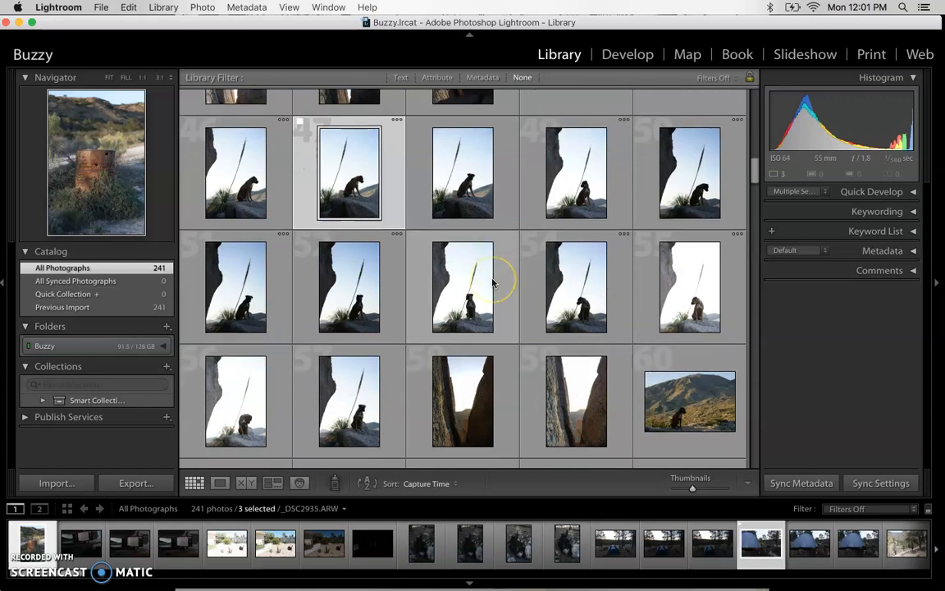
pyautogui.keyDown('super'); pyautogui.click(492, 283); pyautogui.keyUp('super')
pyautogui.scroll(-5, 492, 283)
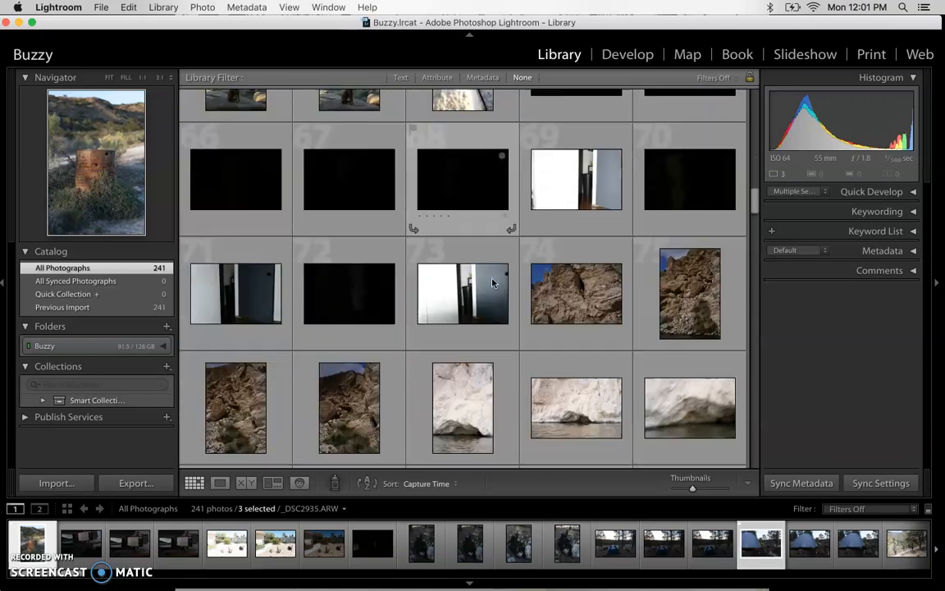
pyautogui.scroll(-5, 493, 282)
pyautogui.keyDown('super'); pyautogui.click(462, 328); pyautogui.keyUp('super')
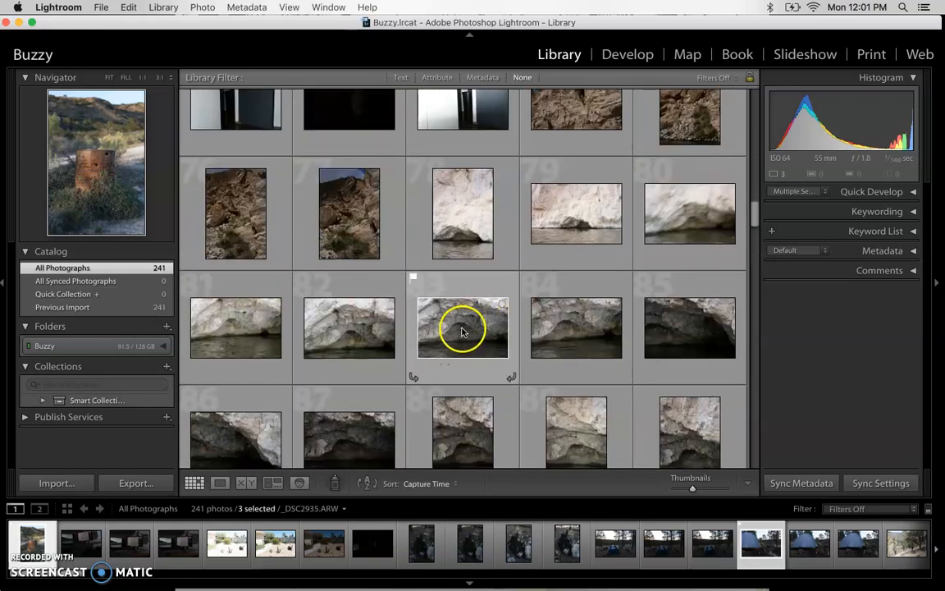
# Add flagged photo 129, the upright shot of the cliff against the cloudy sky, to the selection.
pyautogui.scroll(-5, 554, 310)
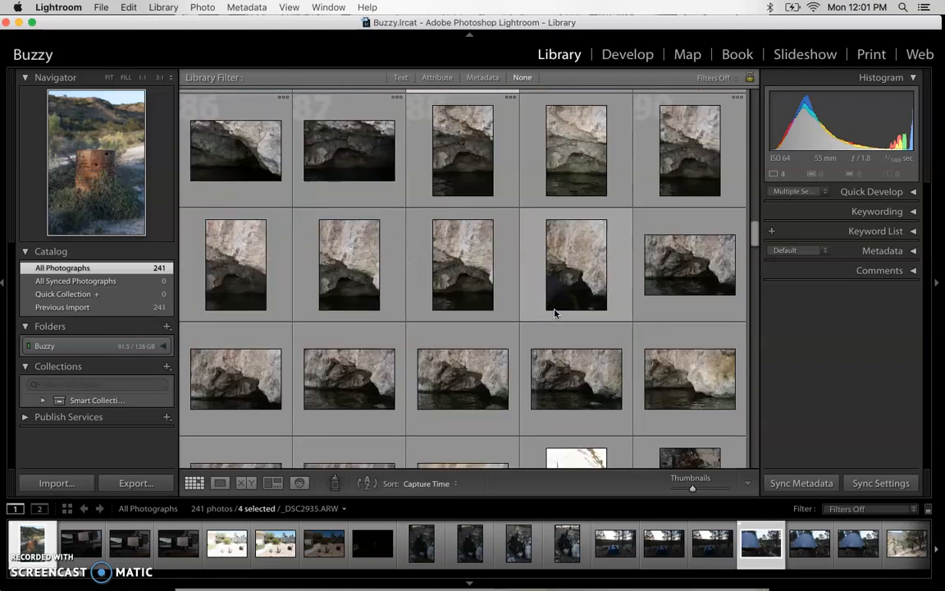
pyautogui.scroll(-3, 554, 312)
pyautogui.scroll(-3, 555, 312)
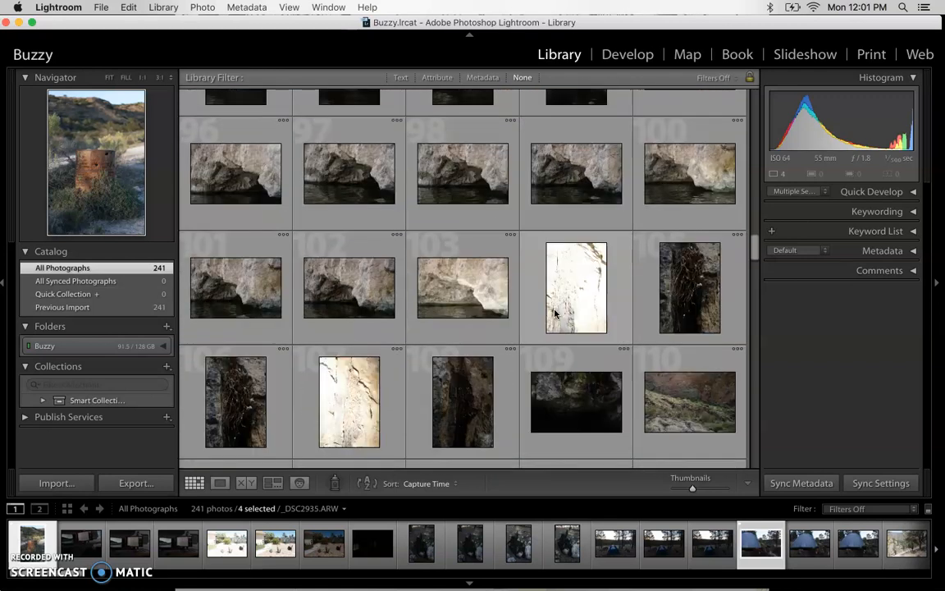
pyautogui.scroll(-8, 555, 311)
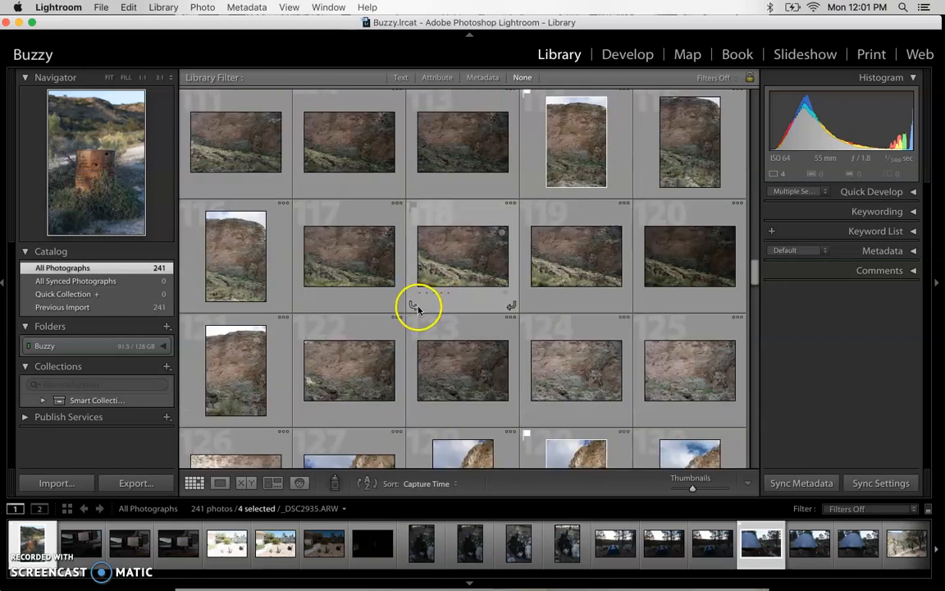
pyautogui.scroll(-3, 538, 303)
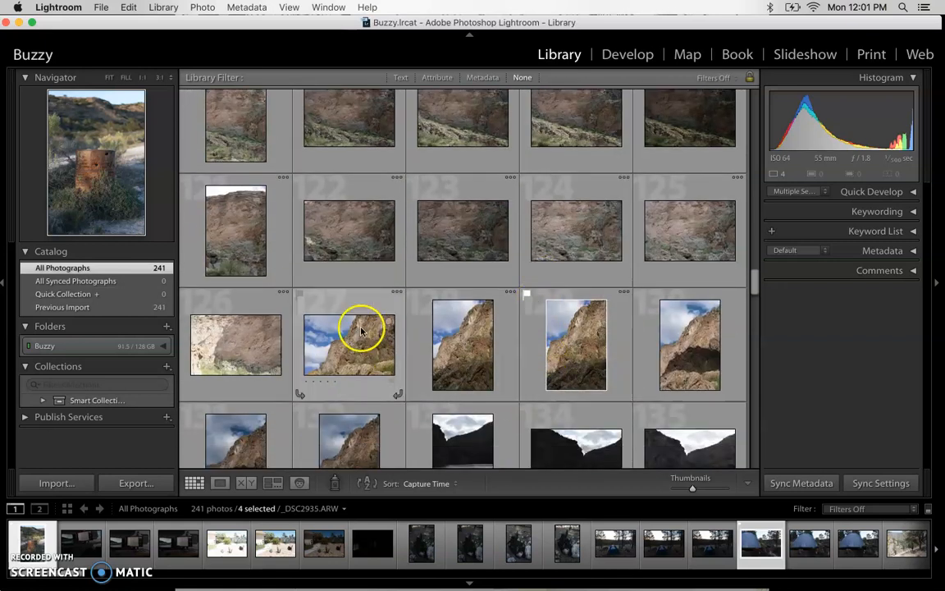
pyautogui.keyDown('super'); pyautogui.click(534, 332); pyautogui.keyUp('super')
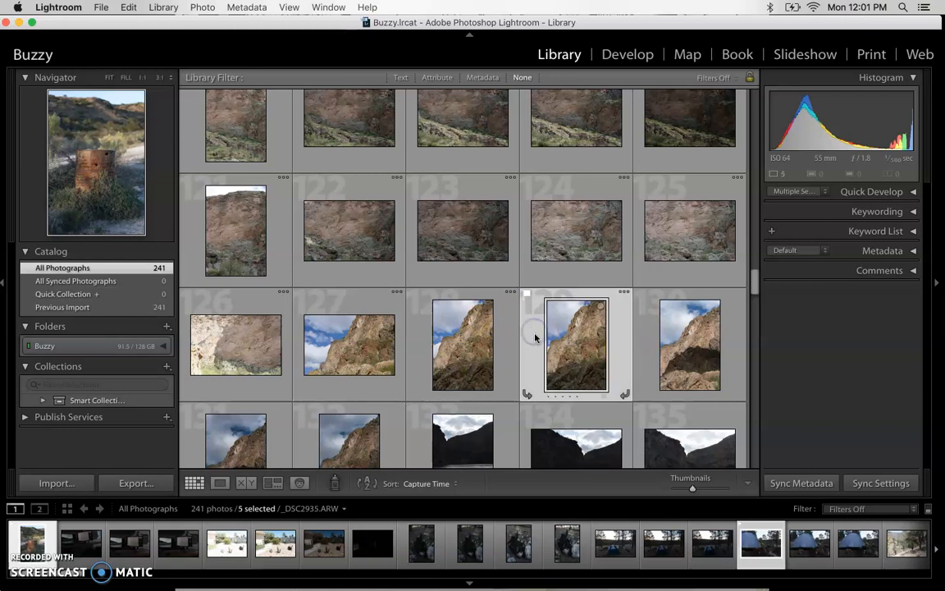
# Look through the photos after number 129 for further picks, and return to the selected cliff photo.
pyautogui.scroll(-3, 539, 344)
pyautogui.scroll(-8, 540, 344)
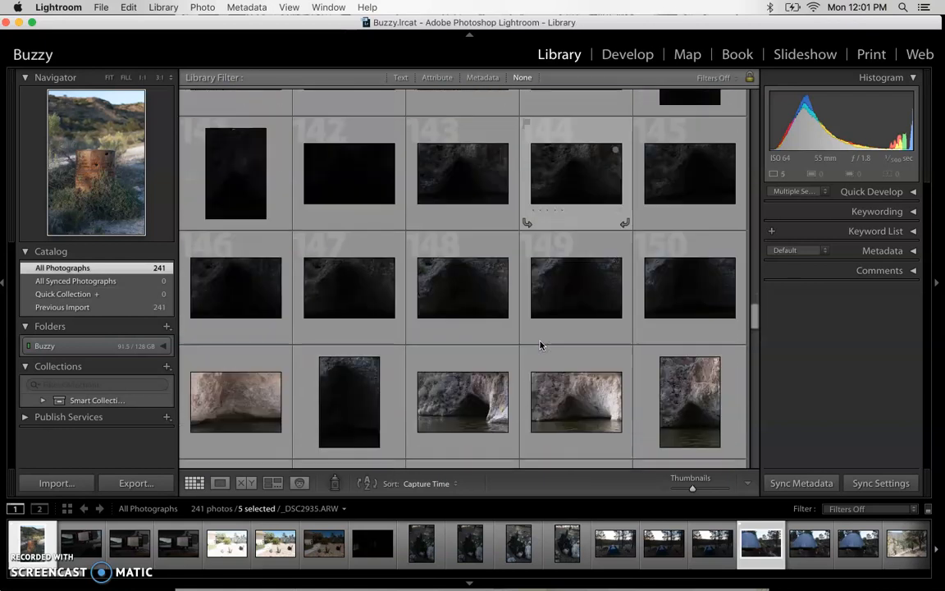
pyautogui.scroll(-3, 540, 344)
pyautogui.scroll(-1, 543, 340)
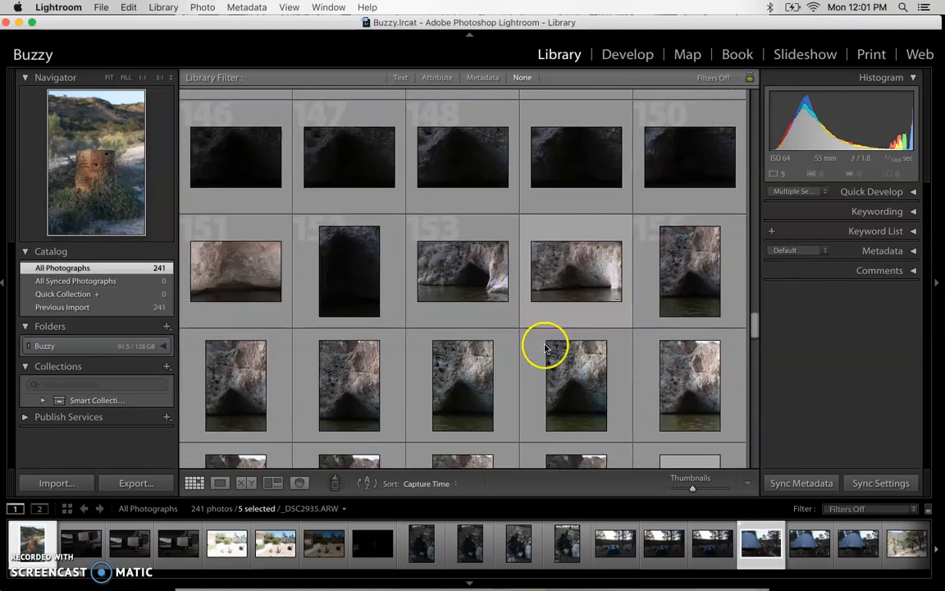
pyautogui.scroll(-5, 462, 386)
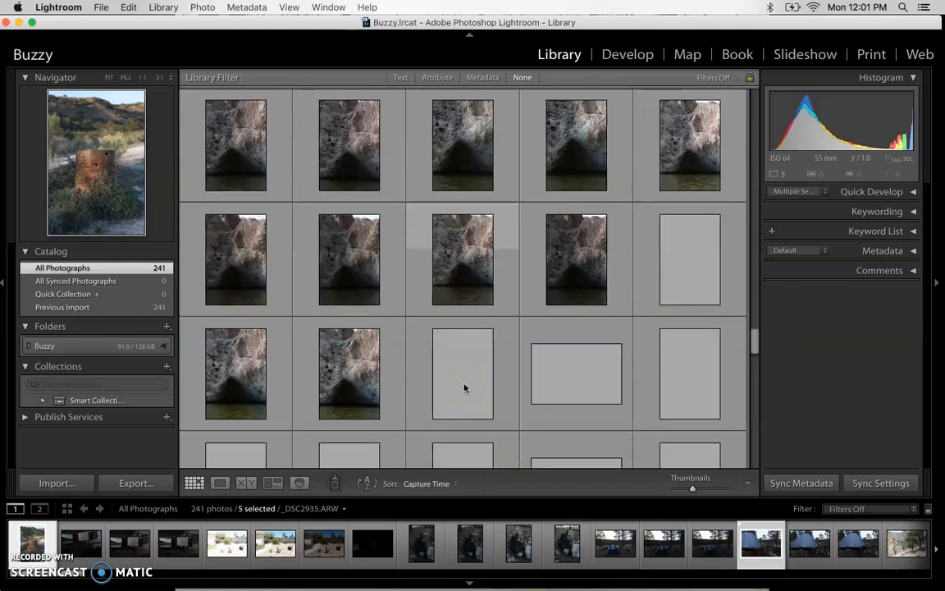
pyautogui.scroll(-5, 455, 365)
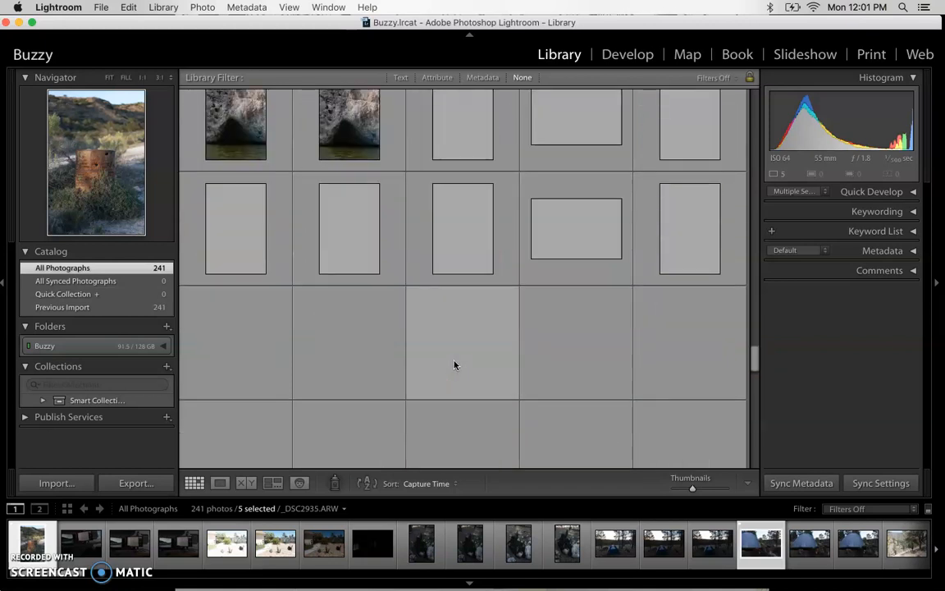
pyautogui.scroll(1, 525, 293)
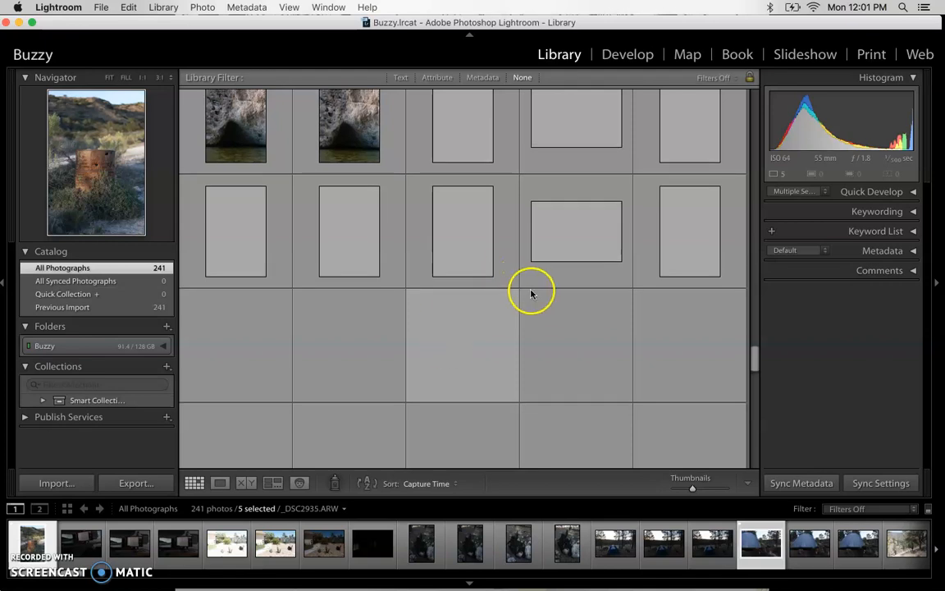
pyautogui.scroll(3, 575, 216)
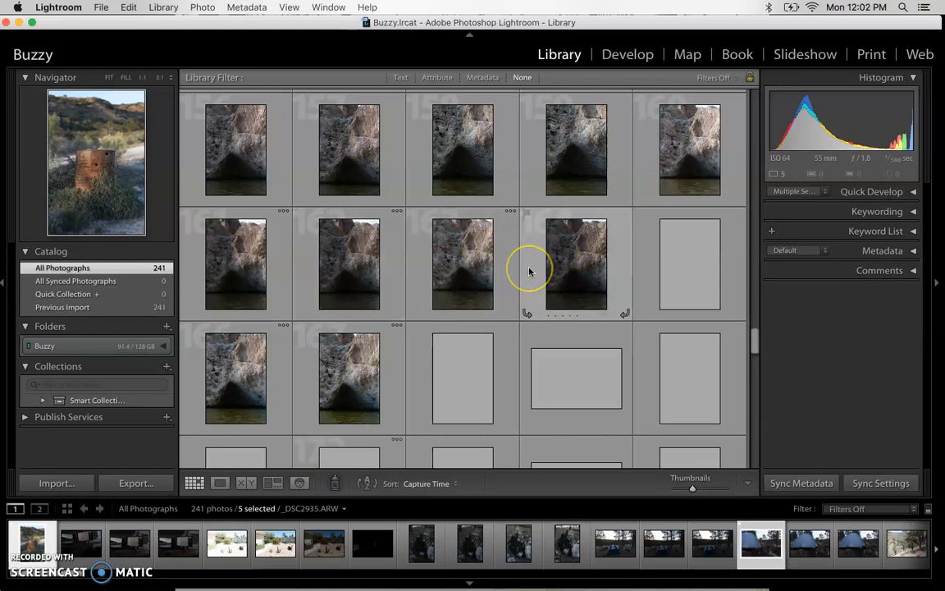
pyautogui.scroll(5, 485, 269)
pyautogui.scroll(10, 484, 269)
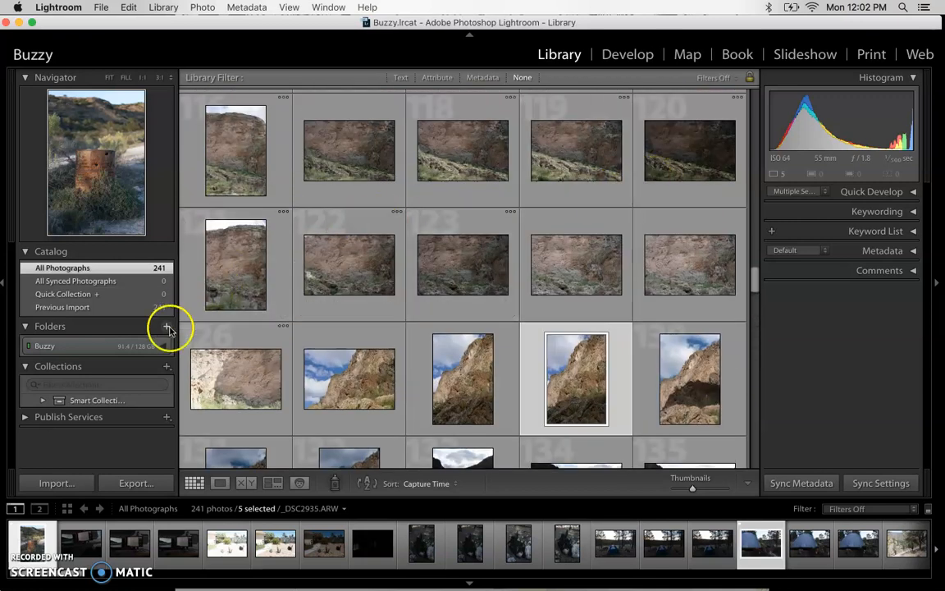
# Open the export settings for the selected photos with Hard Drive as the target, and collapse the Post-Processing section.
pyautogui.click(136, 483)
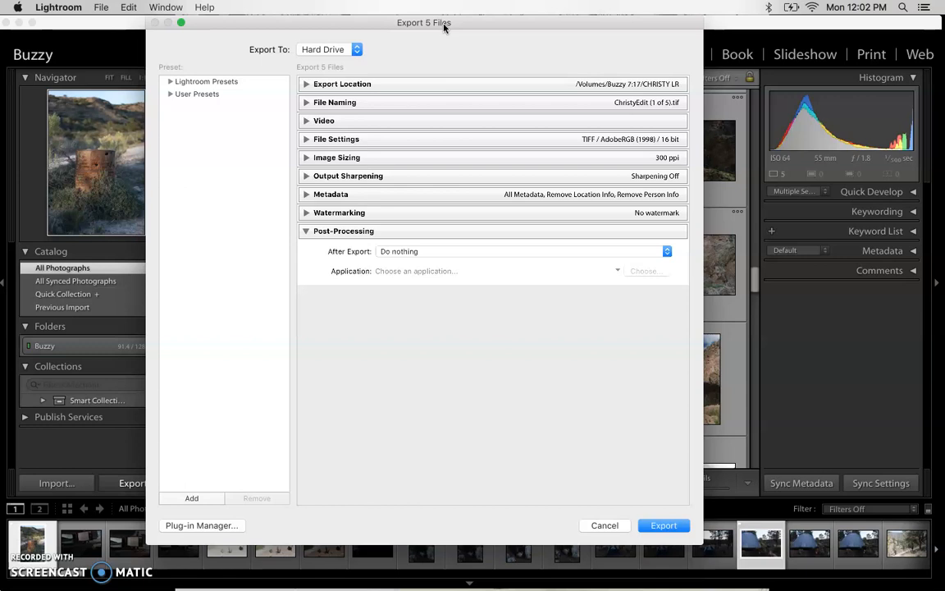
pyautogui.click(327, 47)
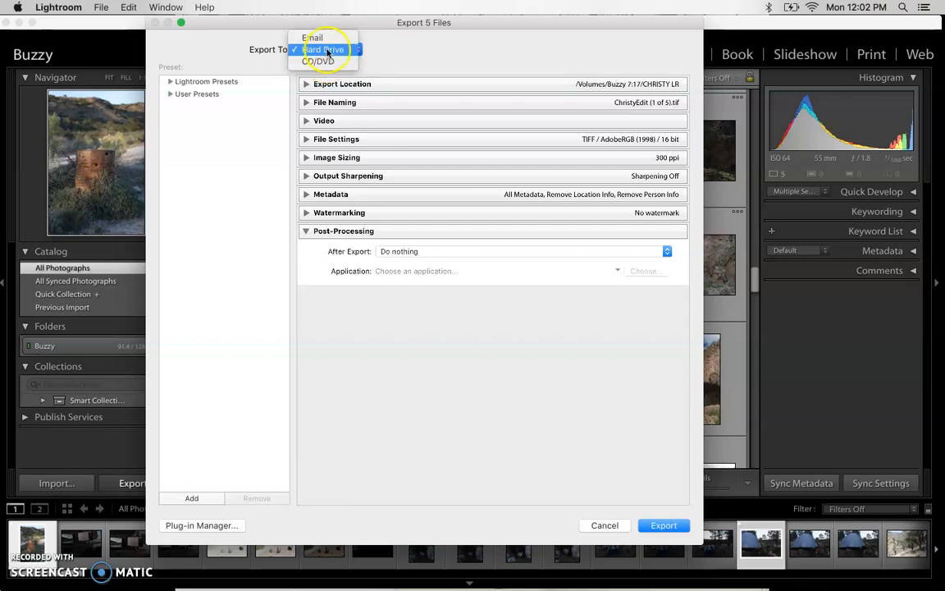
pyautogui.click(325, 50)
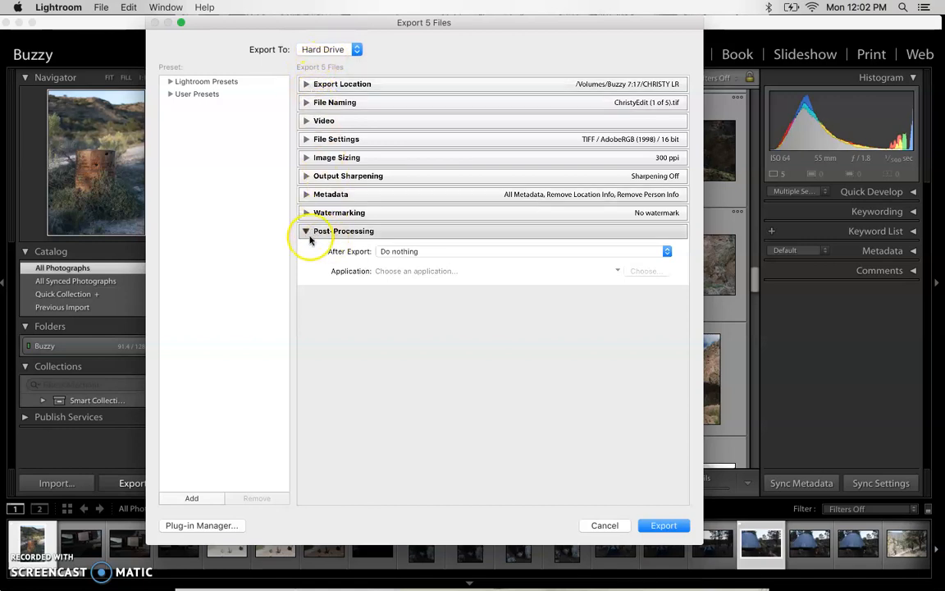
pyautogui.click(307, 232)
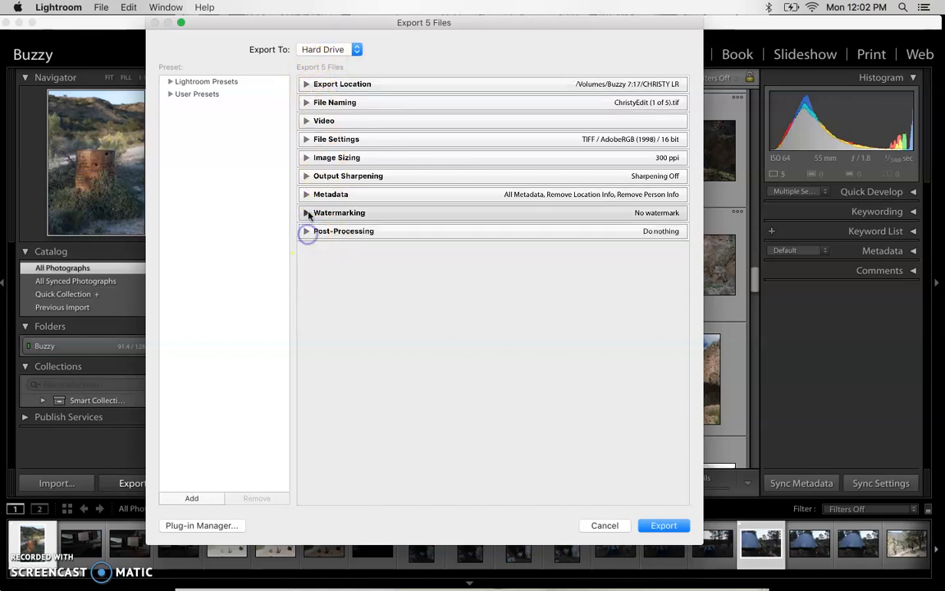
# Set the export location to a specific folder and choose the Buzzy drive as the destination.
pyautogui.click(306, 85)
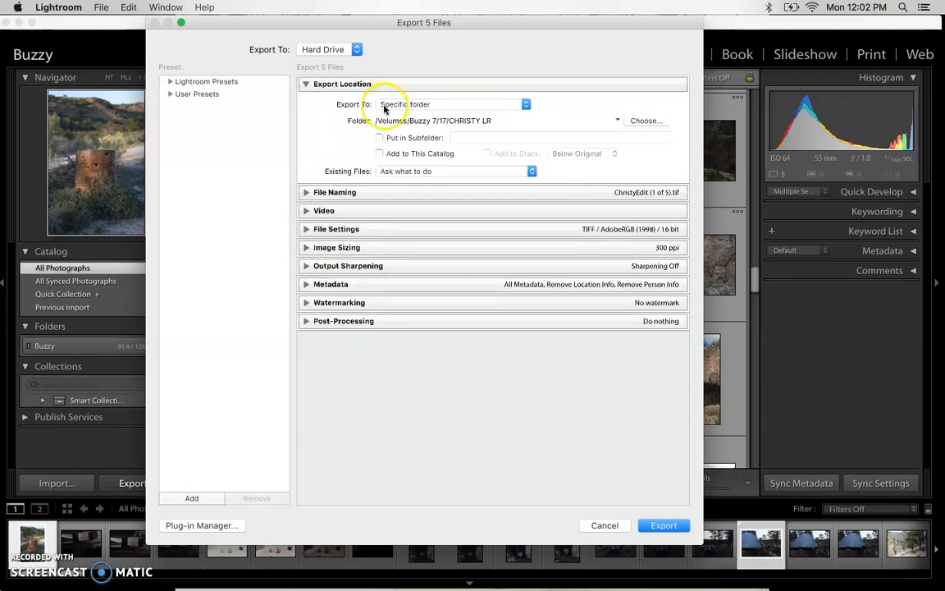
pyautogui.click(418, 104)
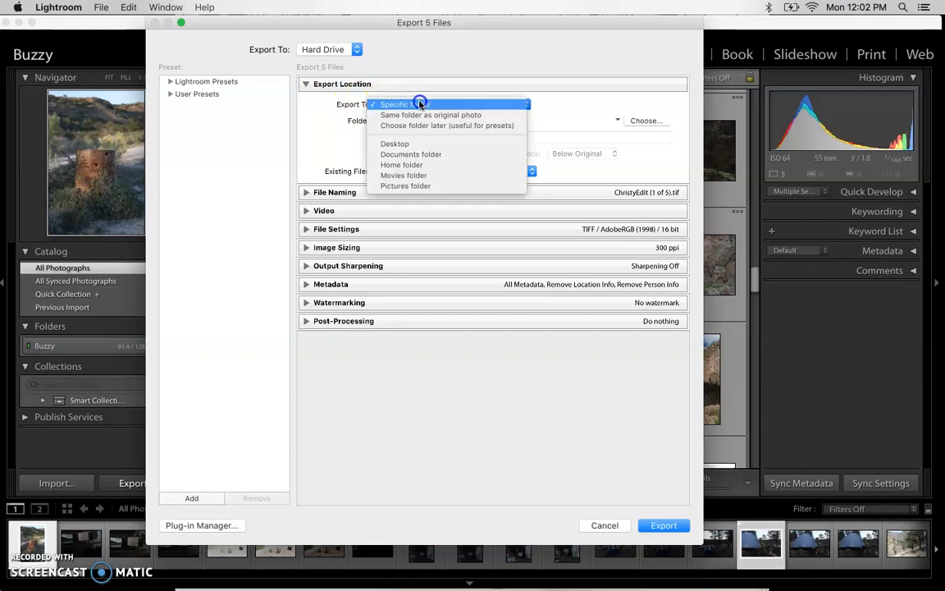
pyautogui.click(419, 104)
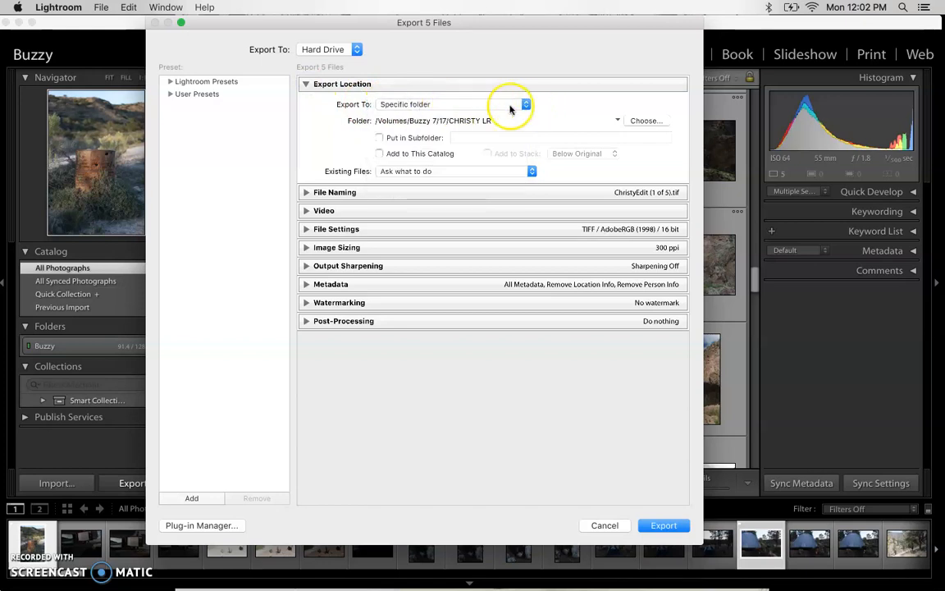
pyautogui.click(642, 121)
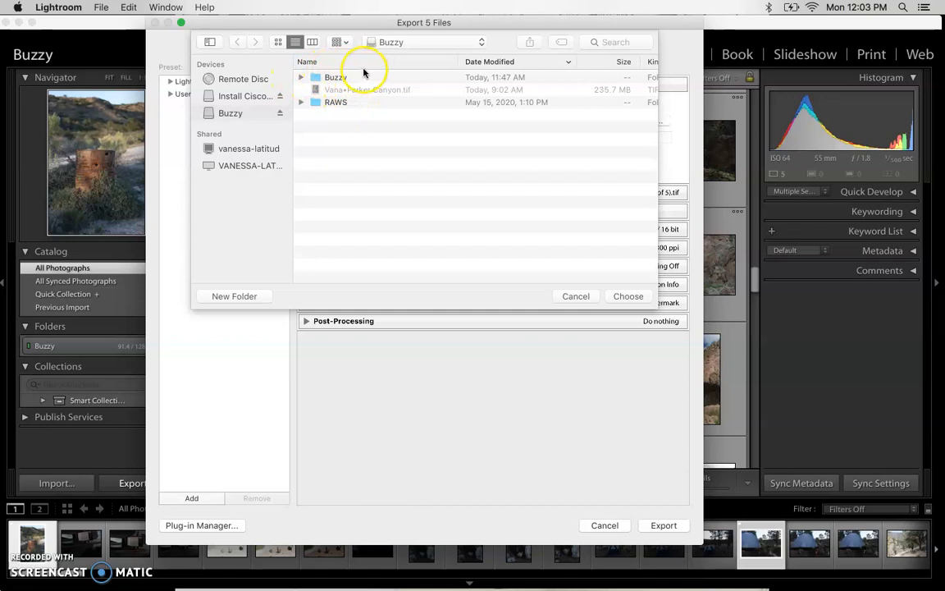
pyautogui.click(398, 46)
pyautogui.click(395, 43)
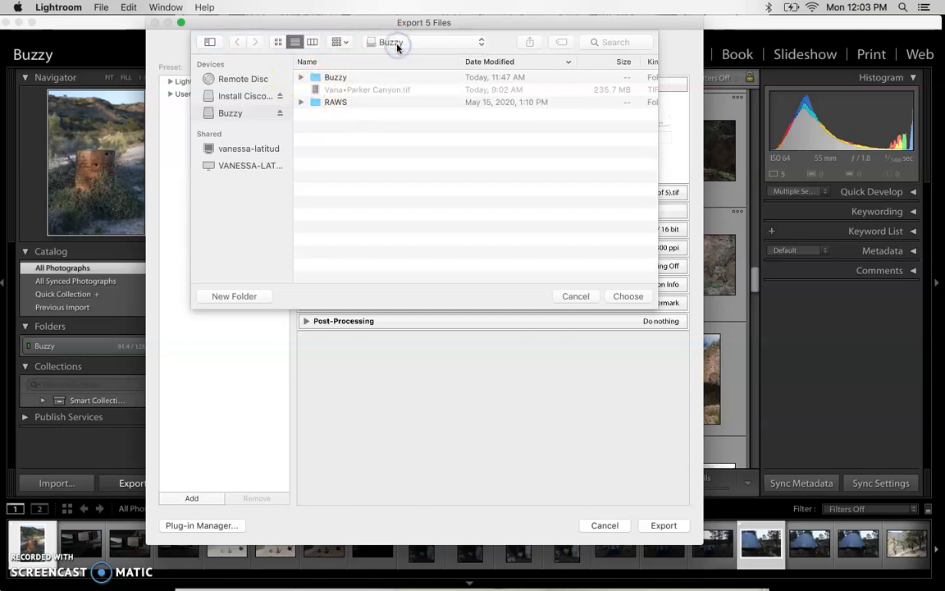
pyautogui.click(627, 296)
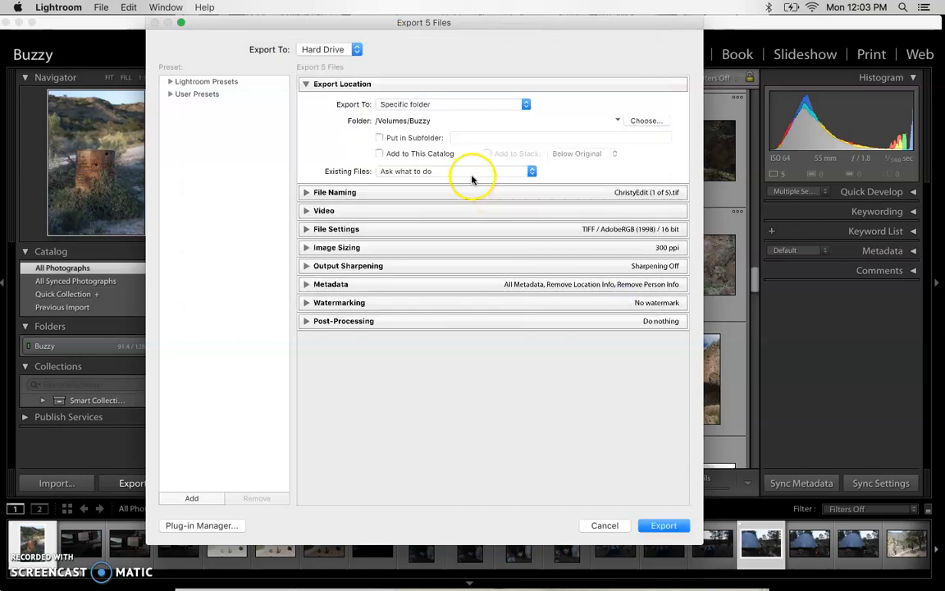
# Put the export in a subfolder named A1, the photographer's surname and B, joined by underscores.
pyautogui.click(379, 138)
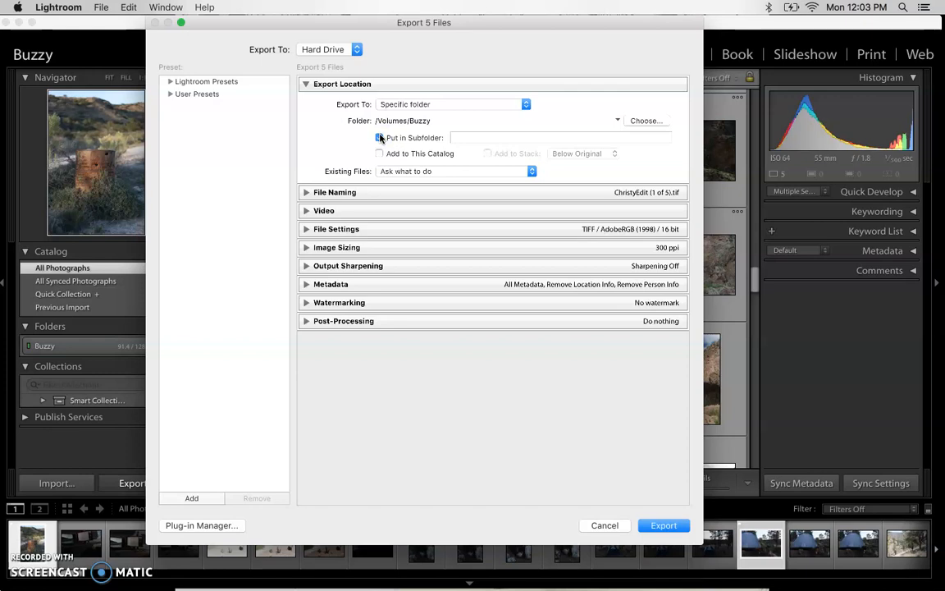
pyautogui.click(464, 137)
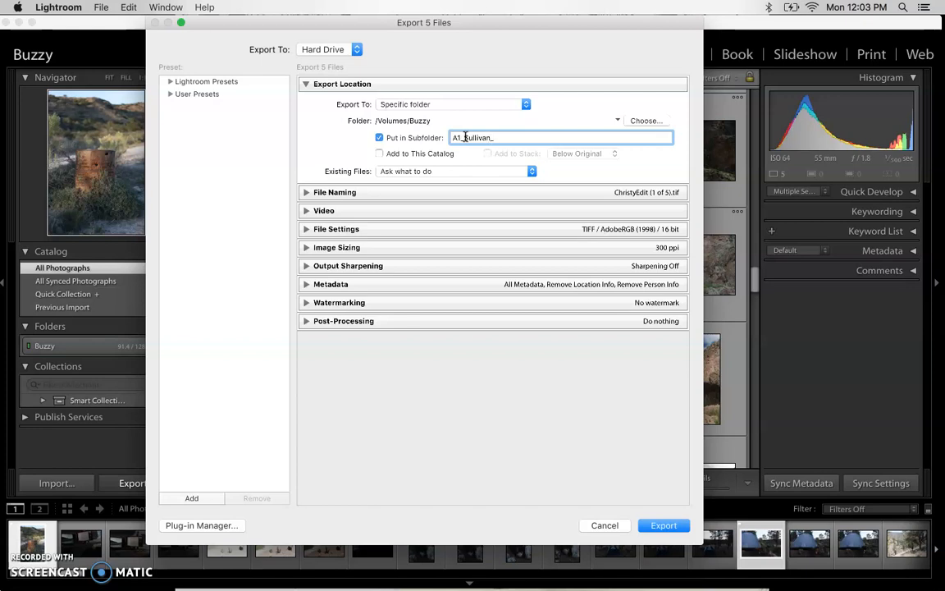
pyautogui.click(523, 133)
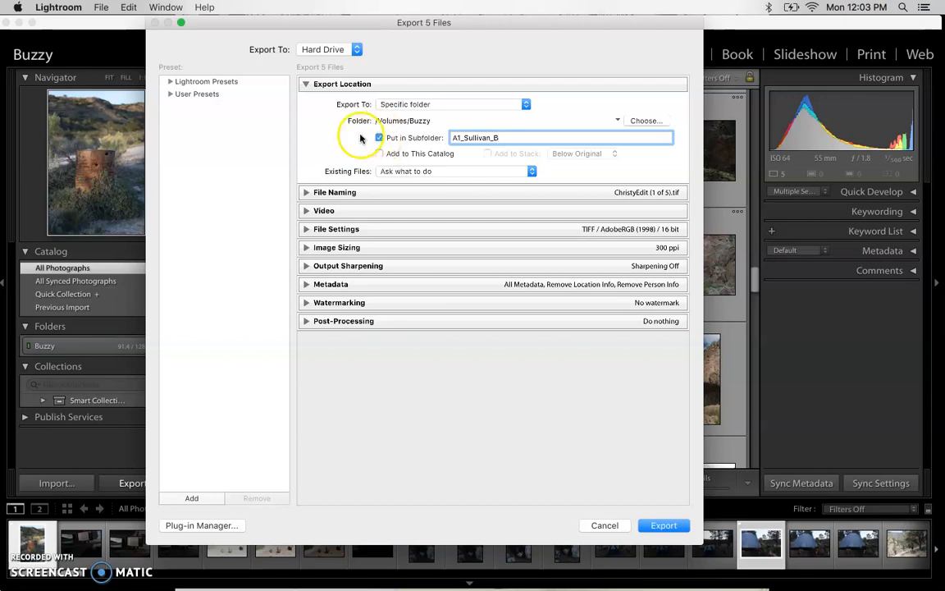
# Replace the export file naming template with custom text made of A1_, the photographer's surname, and B_01.
pyautogui.click(306, 193)
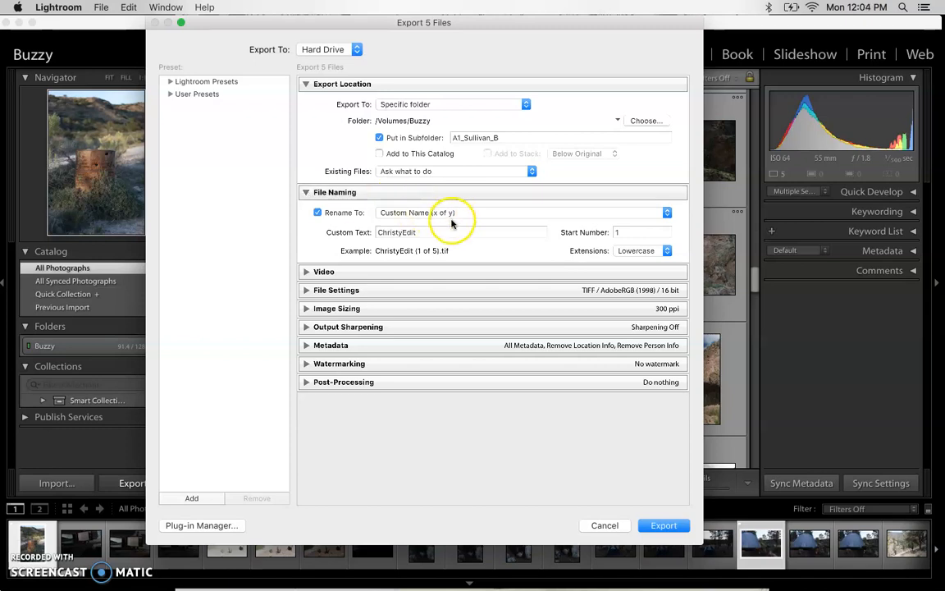
pyautogui.click(405, 211)
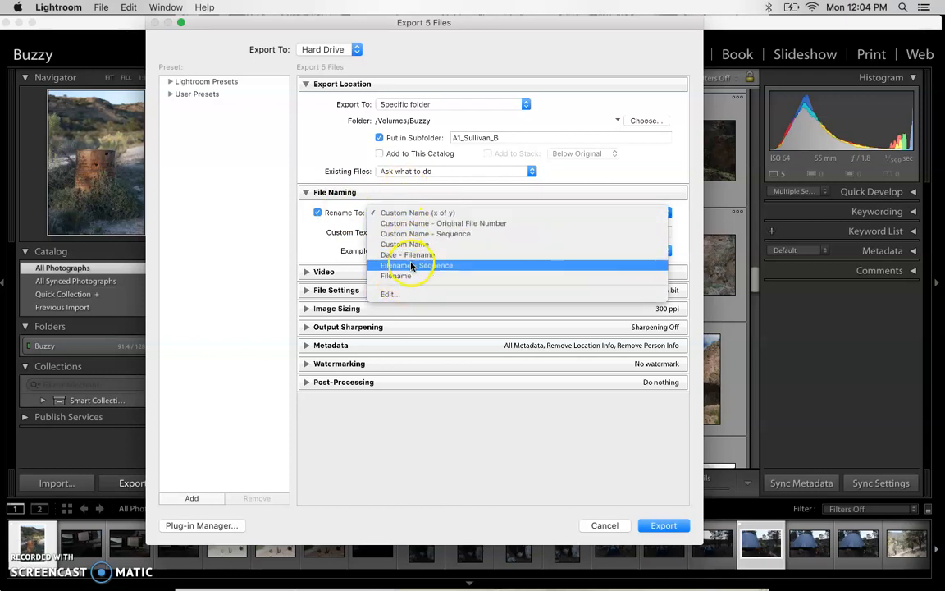
pyautogui.click(410, 296)
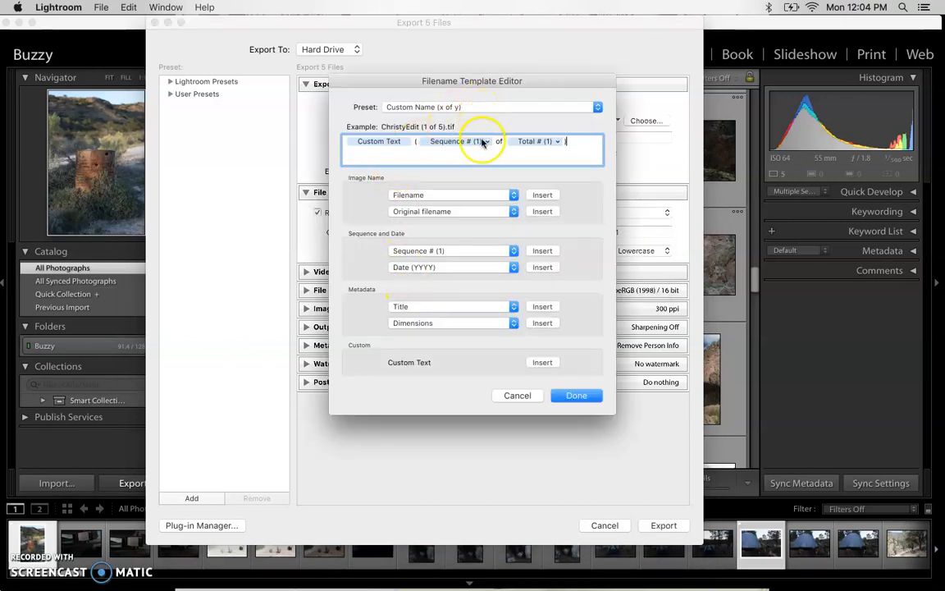
pyautogui.press('super+a')
pyautogui.press('BackSpace')
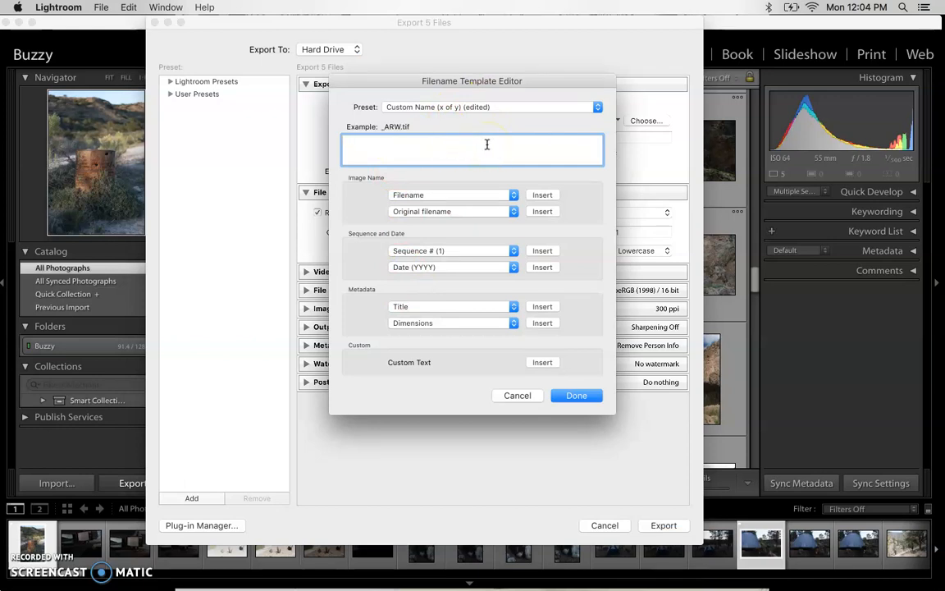
pyautogui.write('A1_SullivanB_01')
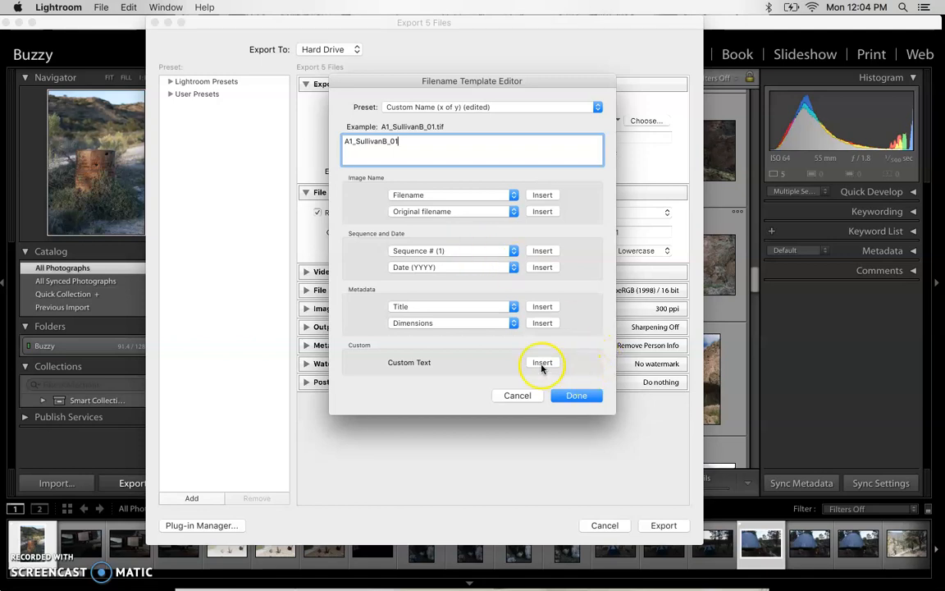
pyautogui.click(576, 397)
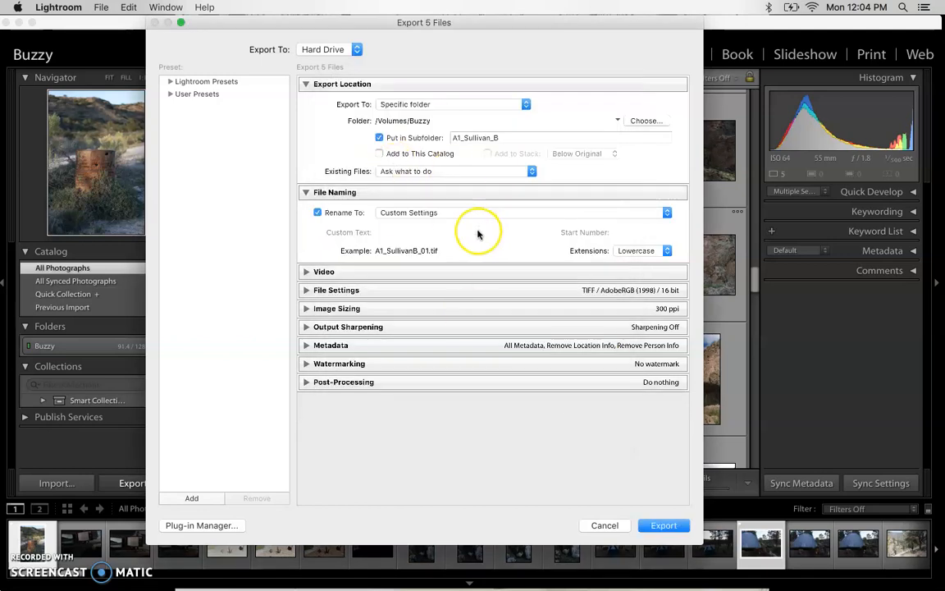
pyautogui.click(306, 193)
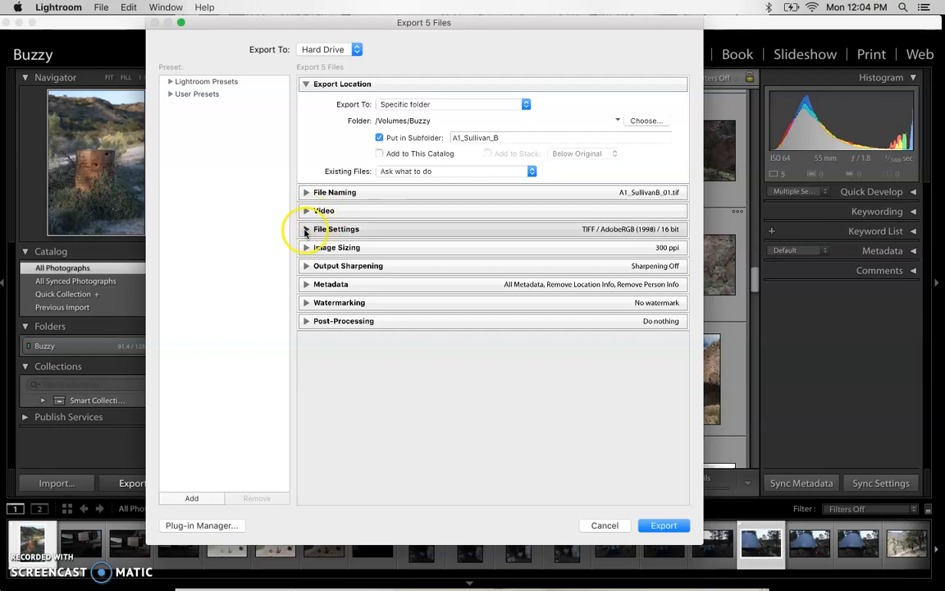
# Set the export image format to JPEG and the color space to sRGB.
pyautogui.click(305, 230)
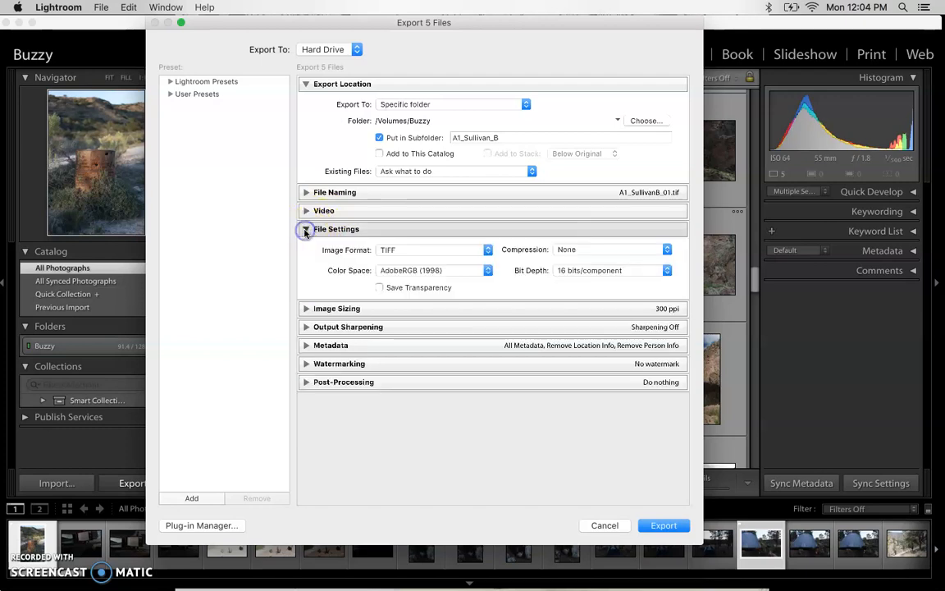
pyautogui.click(394, 250)
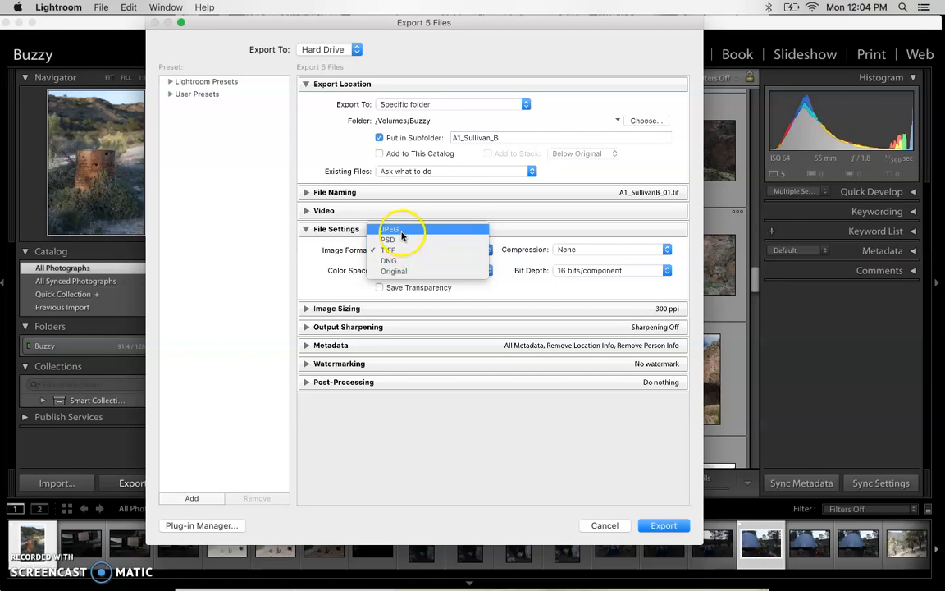
pyautogui.click(401, 233)
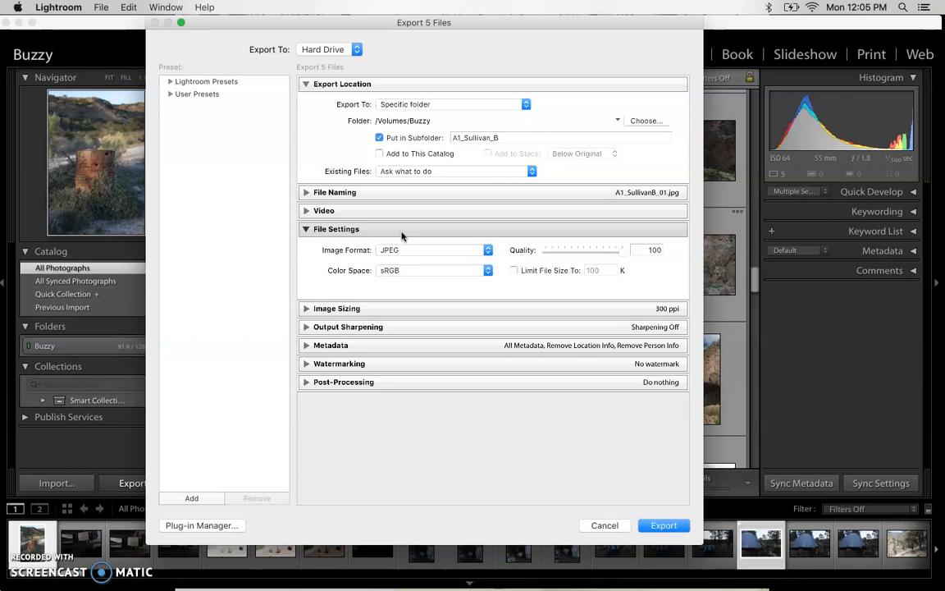
pyautogui.click(402, 270)
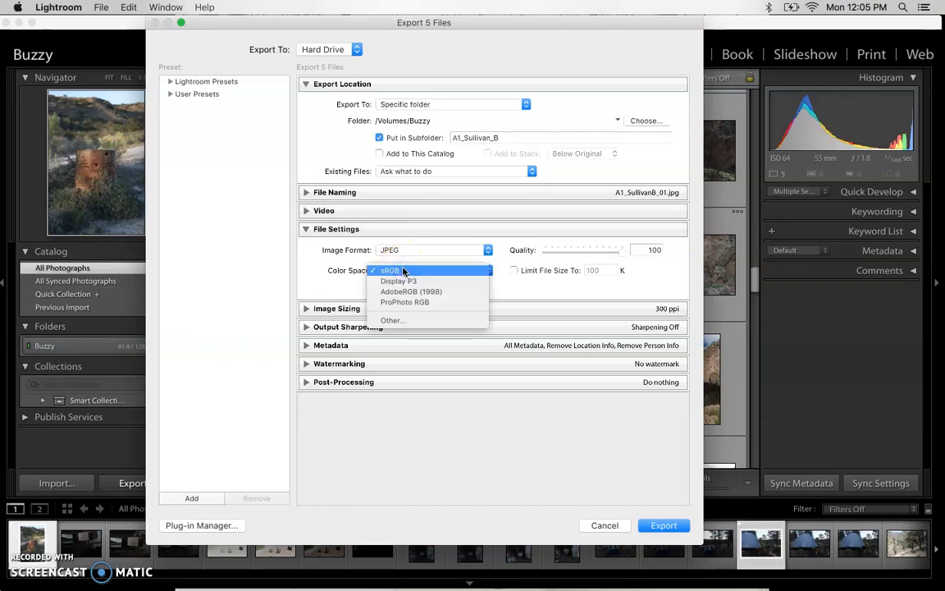
pyautogui.click(401, 272)
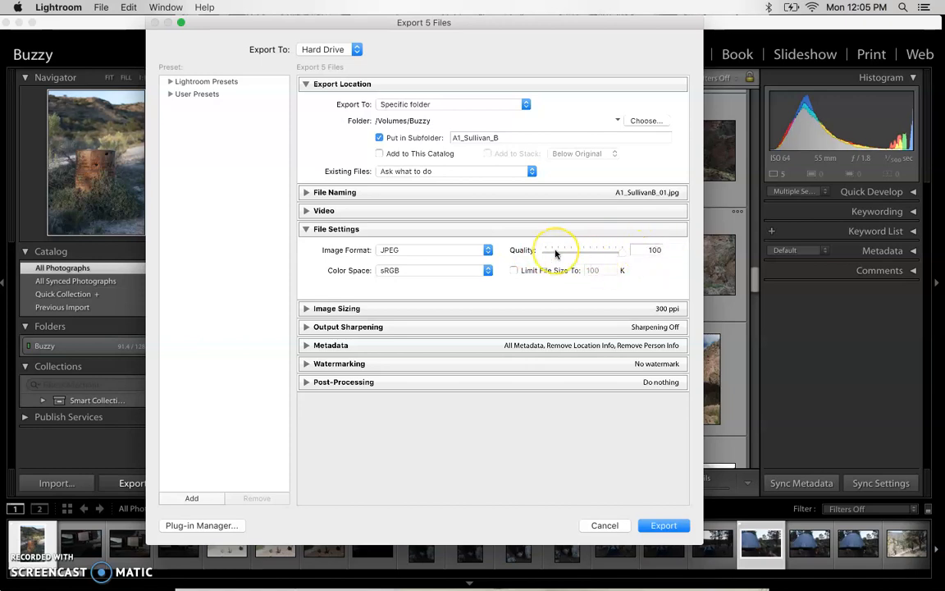
# Set the JPEG quality to 80 and collapse the File Settings section.
pyautogui.click(616, 259)
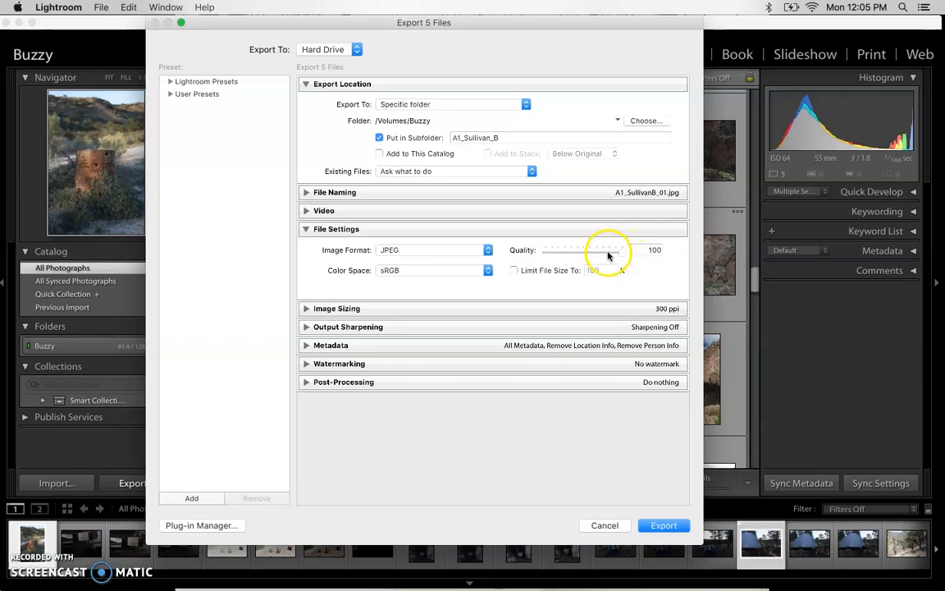
pyautogui.click(552, 254)
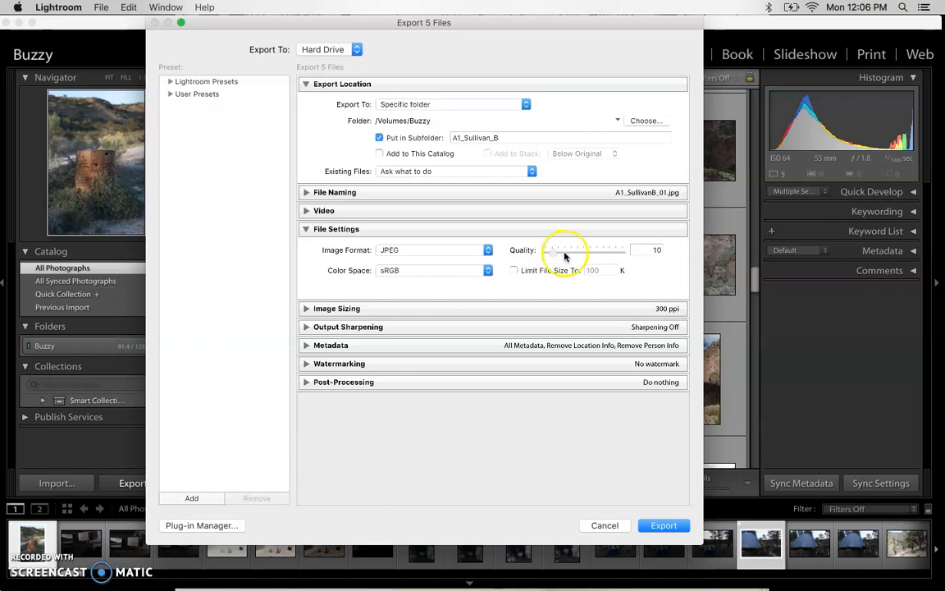
pyautogui.click(600, 254)
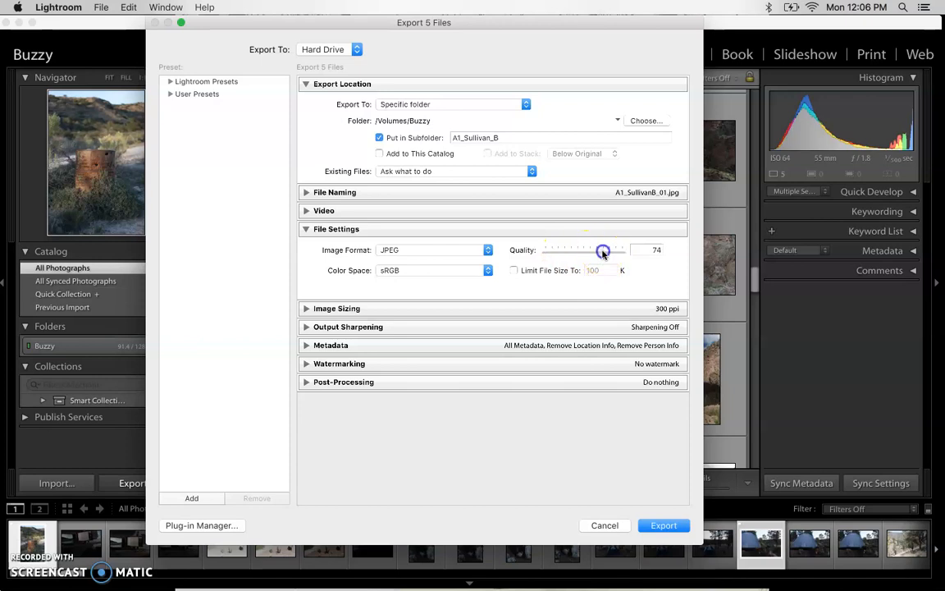
pyautogui.moveTo(603, 253); pyautogui.dragTo(606, 255)
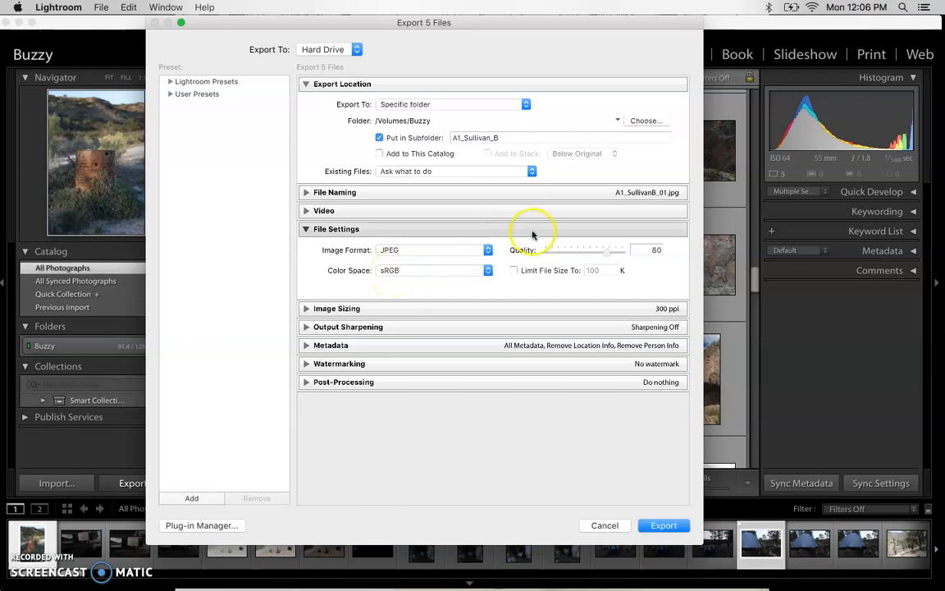
pyautogui.click(305, 229)
pyautogui.click(305, 229)
pyautogui.click(305, 229)
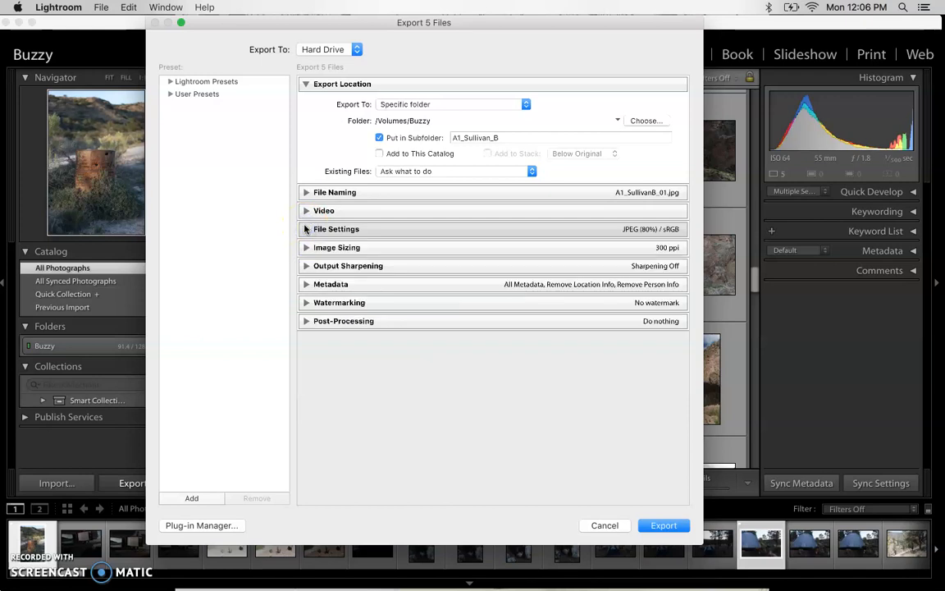
pyautogui.click(305, 229)
pyautogui.click(305, 229)
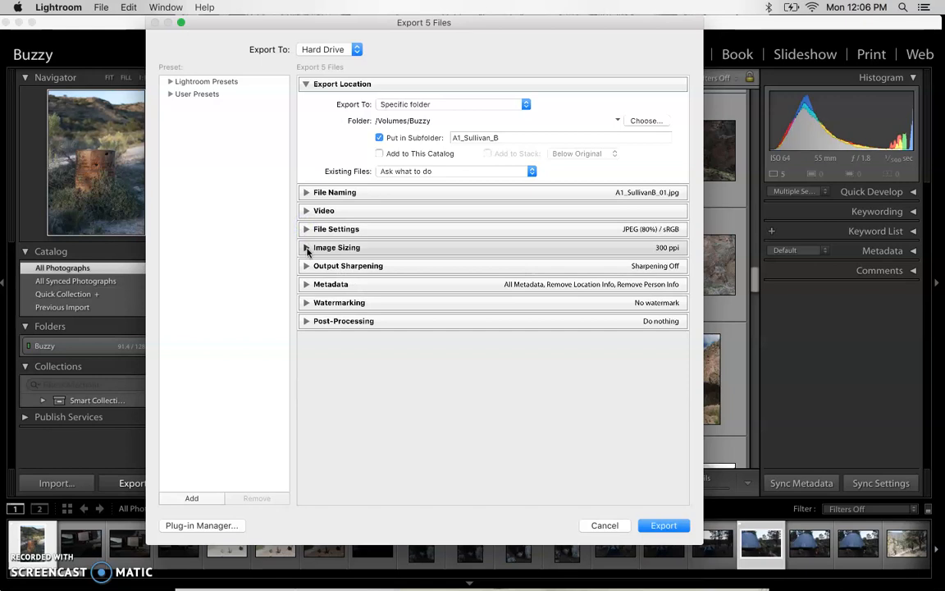
# Turn on Resize to Fit in the Image Sizing settings and base it on the Long Edge.
pyautogui.click(306, 247)
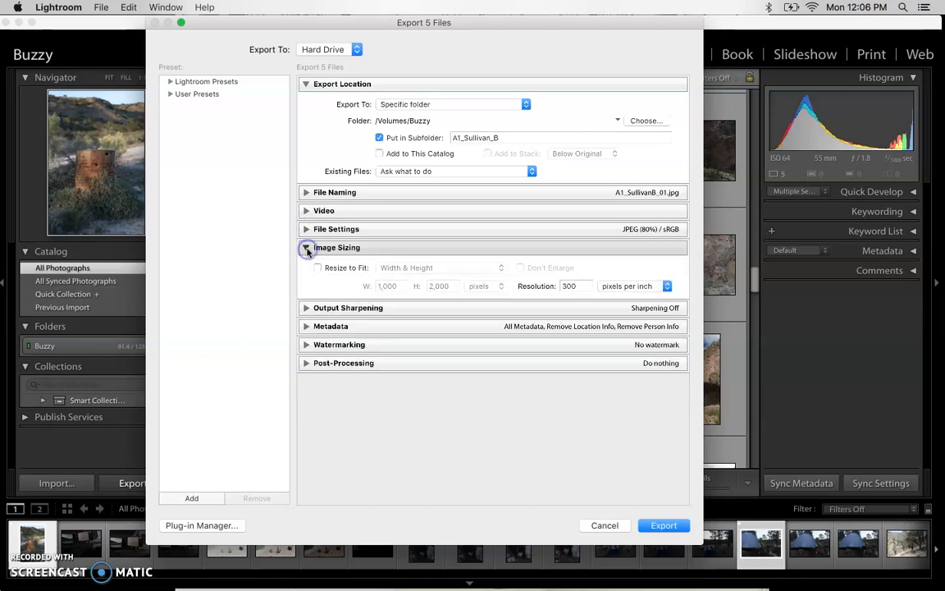
pyautogui.click(318, 268)
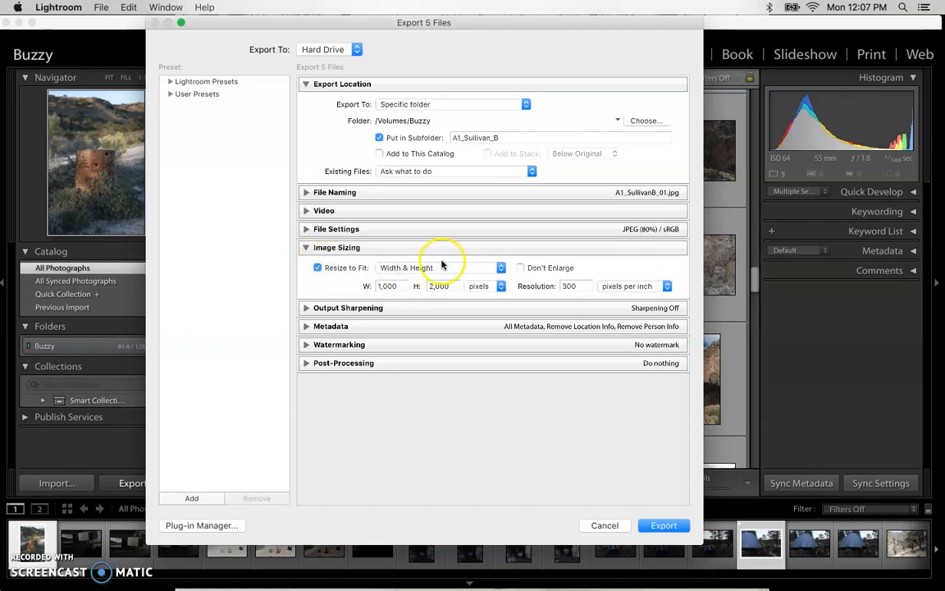
pyautogui.click(474, 273)
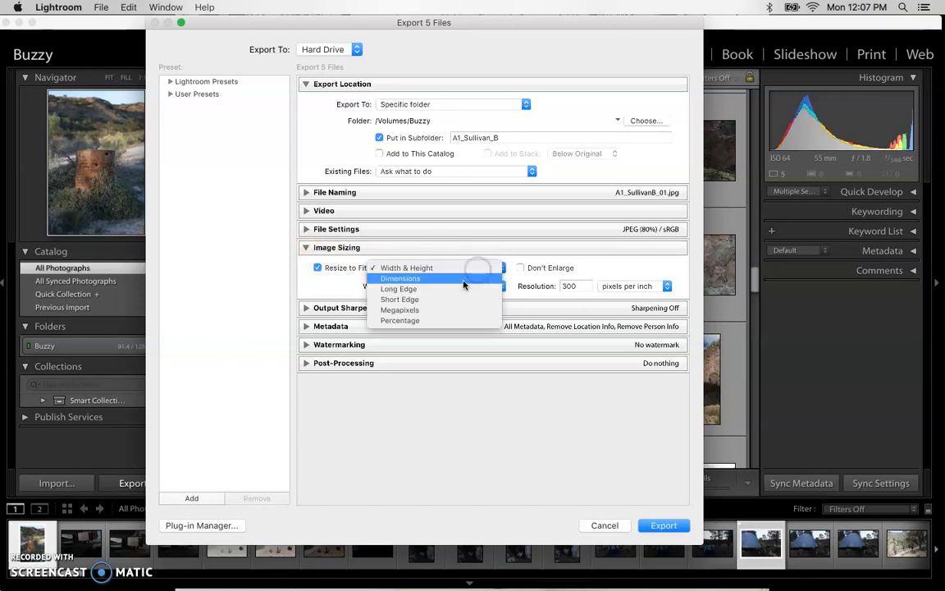
pyautogui.click(457, 289)
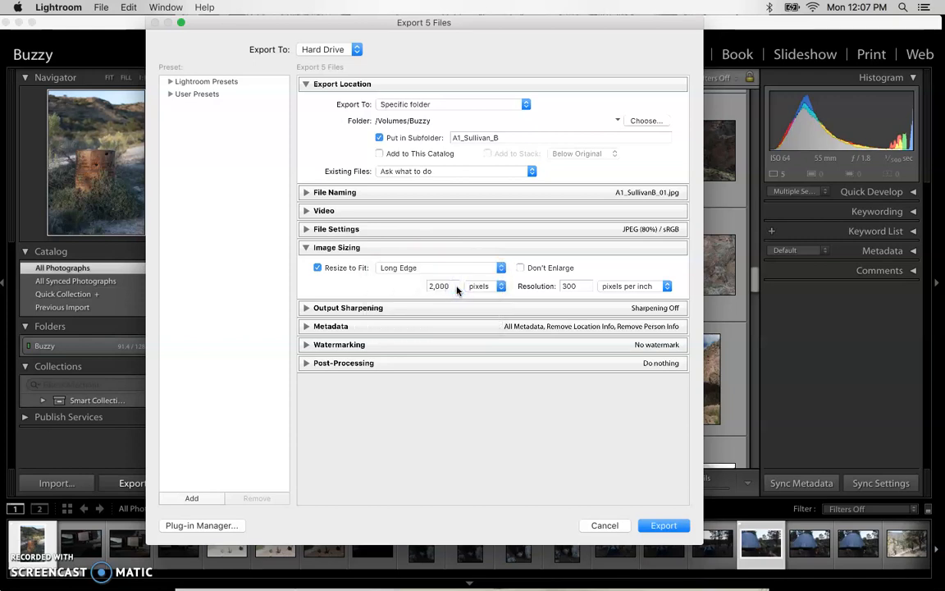
pyautogui.moveTo(183, 18); pyautogui.dragTo(408, 55)
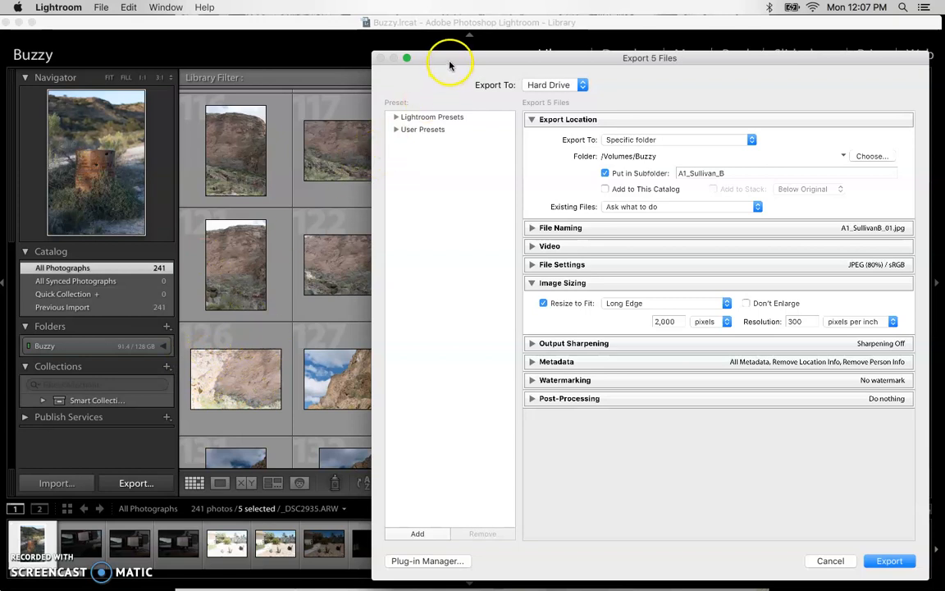
pyautogui.moveTo(418, 58); pyautogui.dragTo(209, 22)
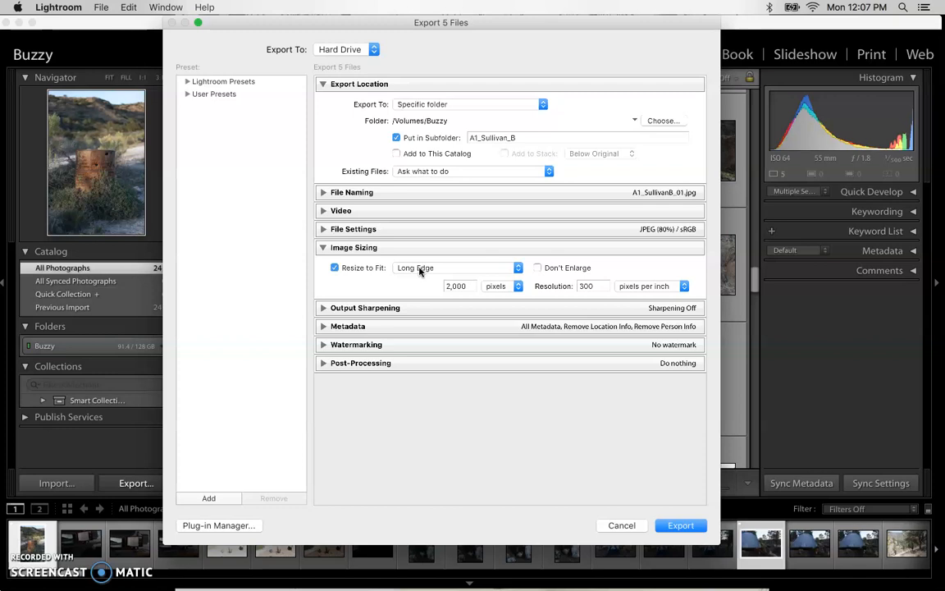
# Set the long edge to 2,500 pixels and the resolution to 72 pixels per inch, and collapse the Image Sizing section.
pyautogui.click(469, 286)
pyautogui.write('2500')
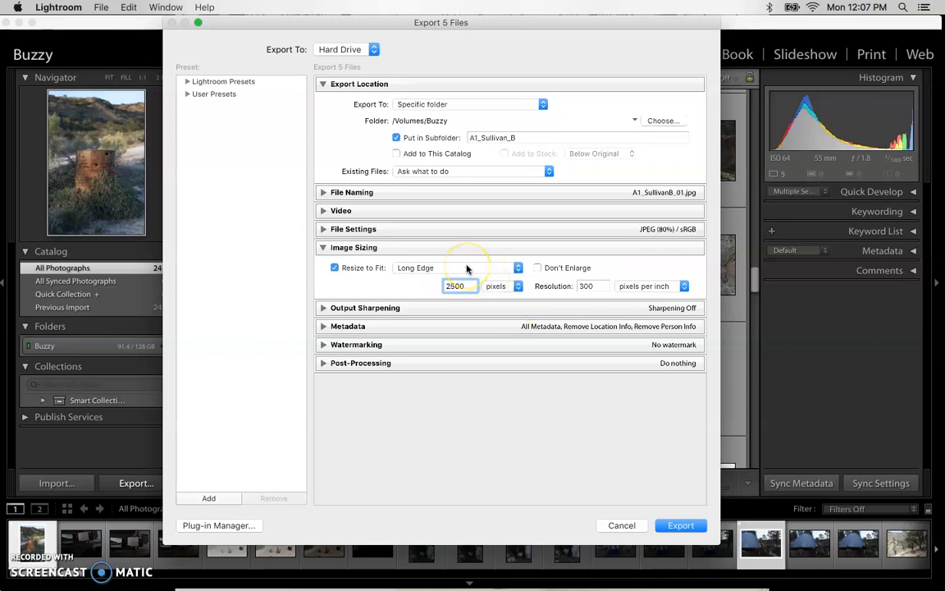
pyautogui.click(593, 283)
pyautogui.write('72')
pyautogui.click(668, 264)
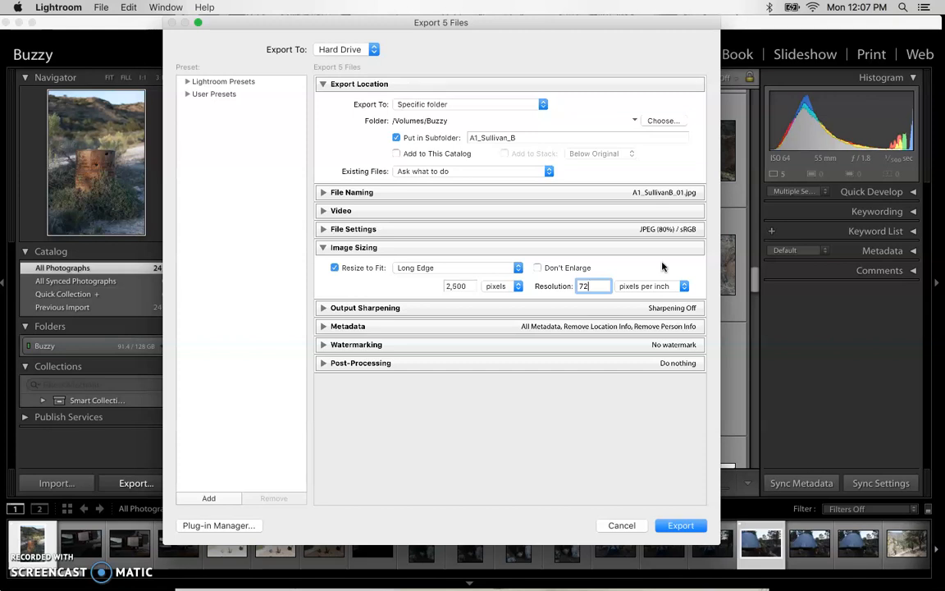
pyautogui.click(323, 248)
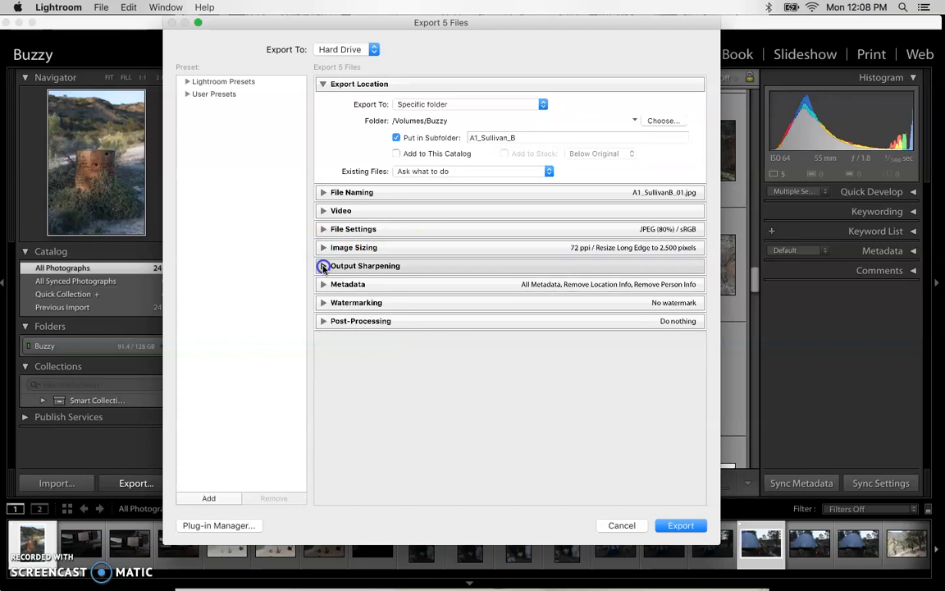
# Enable output sharpening for Screen with the amount set to Low, and collapse the Output Sharpening section.
pyautogui.click(323, 265)
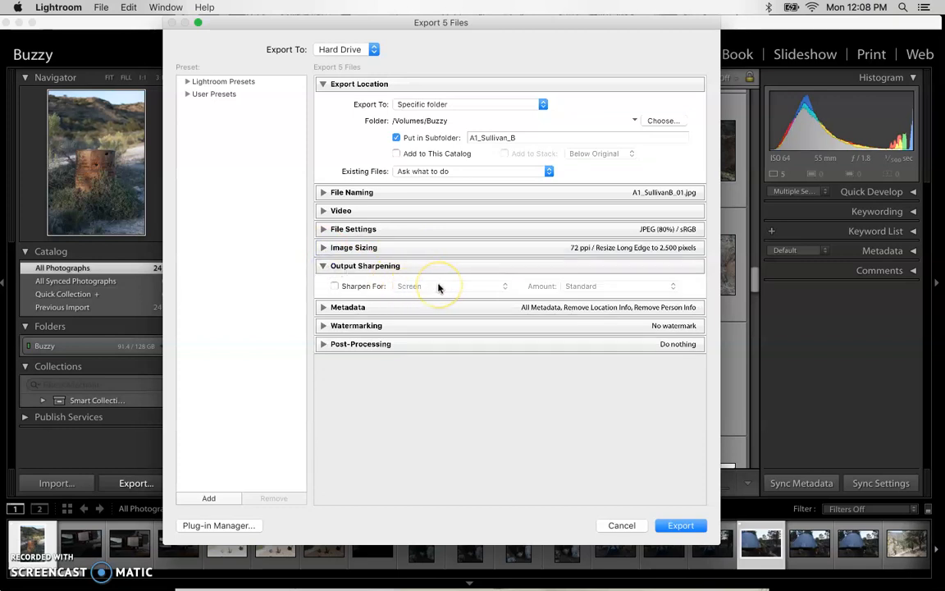
pyautogui.click(334, 285)
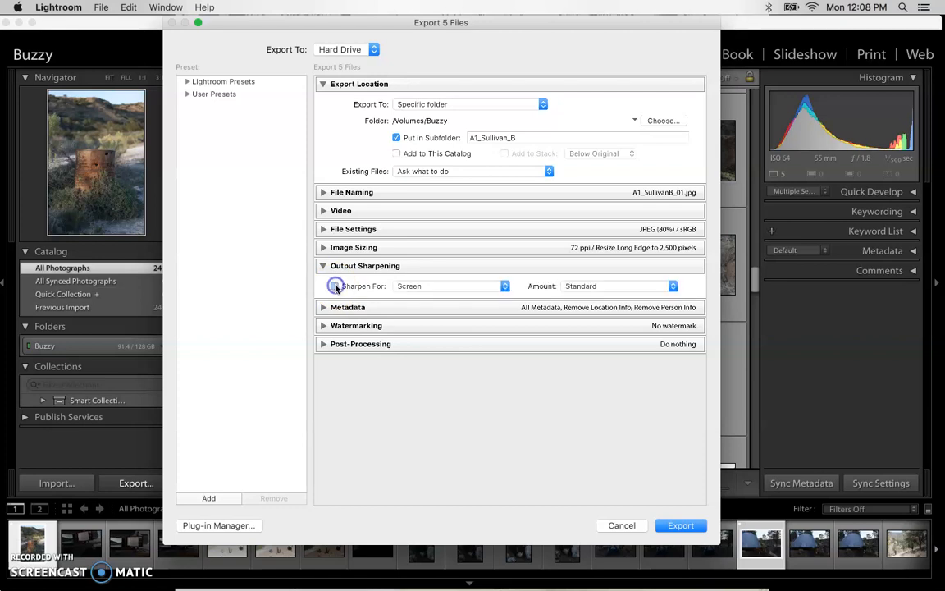
pyautogui.click(462, 286)
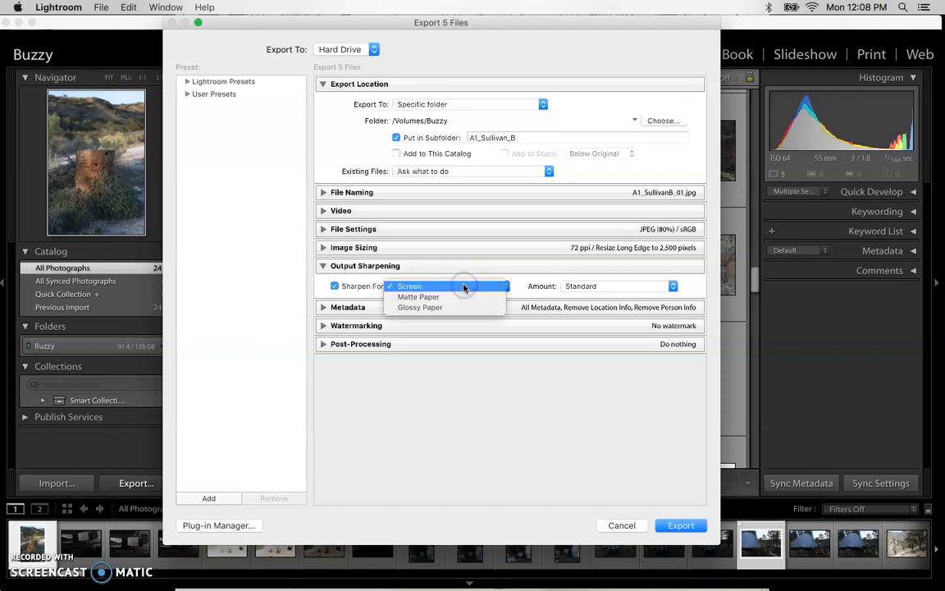
pyautogui.click(412, 286)
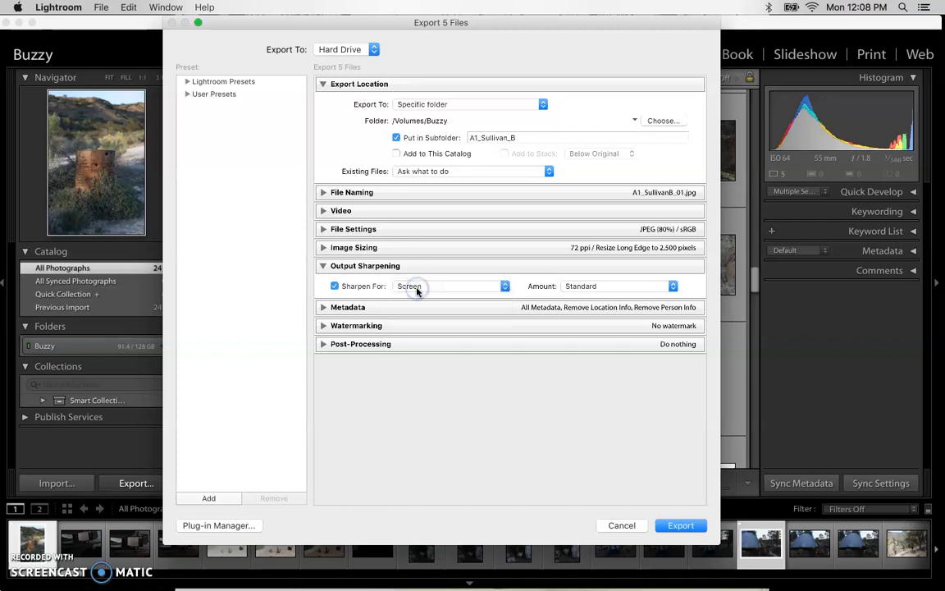
pyautogui.click(594, 287)
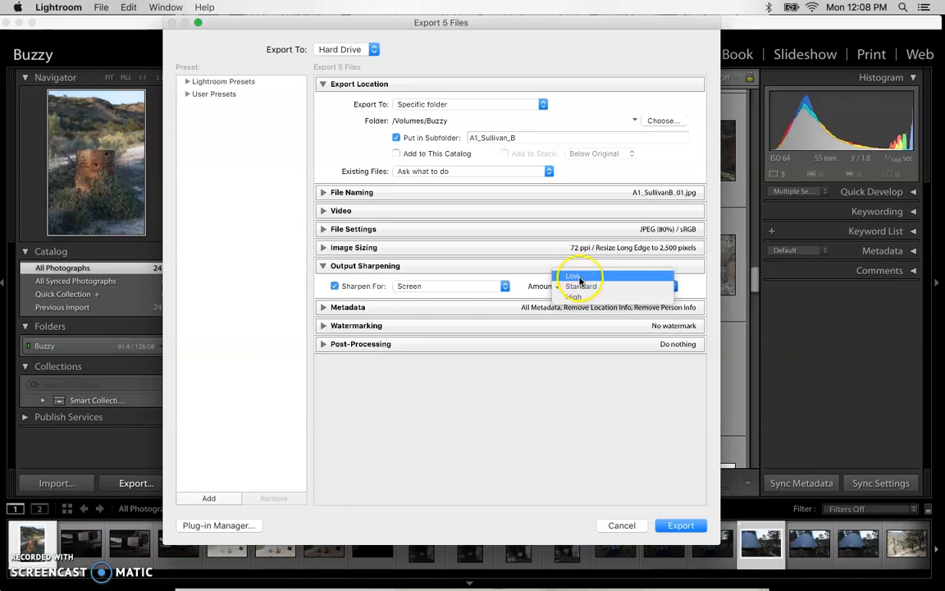
pyautogui.click(580, 287)
pyautogui.click(575, 278)
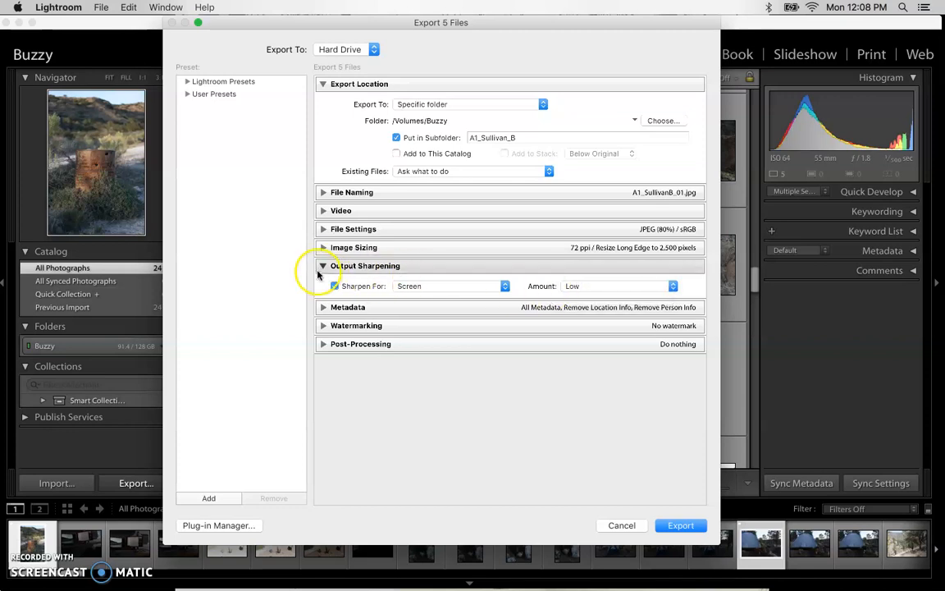
pyautogui.click(322, 266)
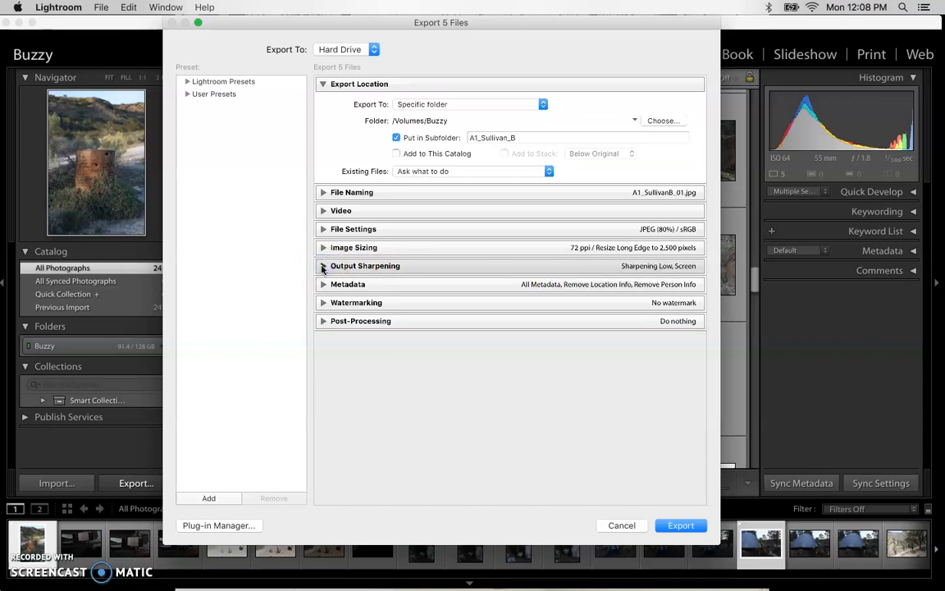
# Include All Metadata in the exported files, collapse the Metadata section, and leave watermarking off.
pyautogui.click(322, 284)
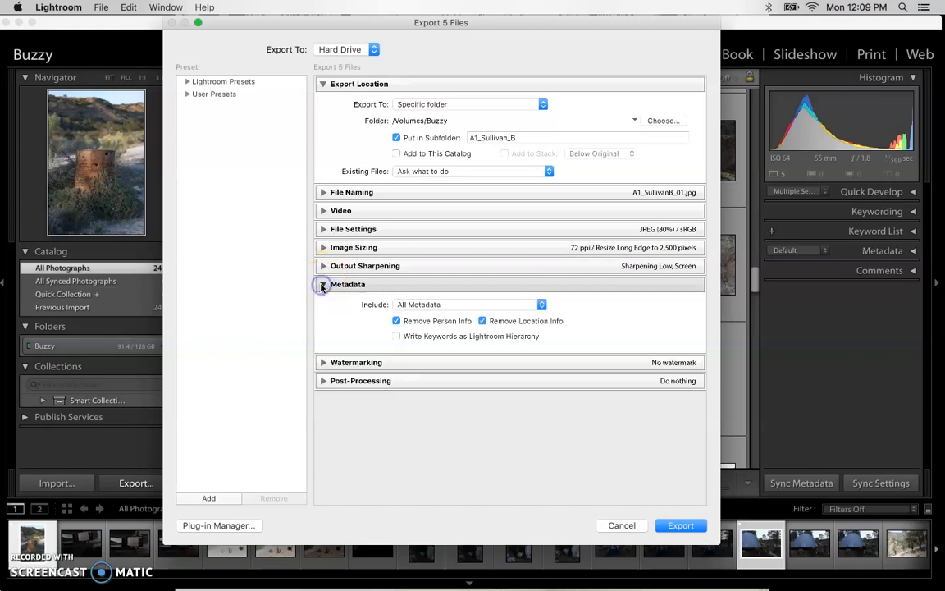
pyautogui.click(465, 305)
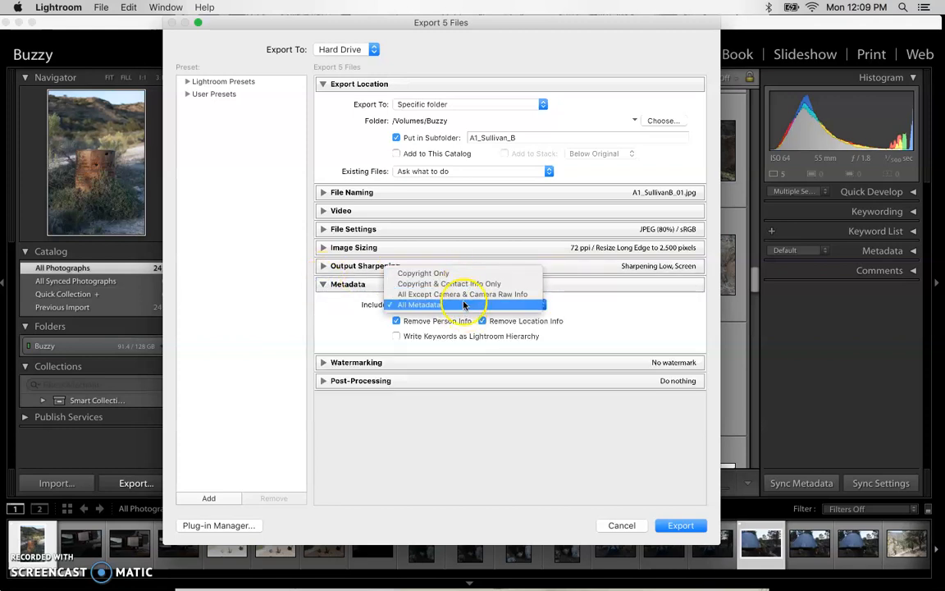
pyautogui.click(464, 305)
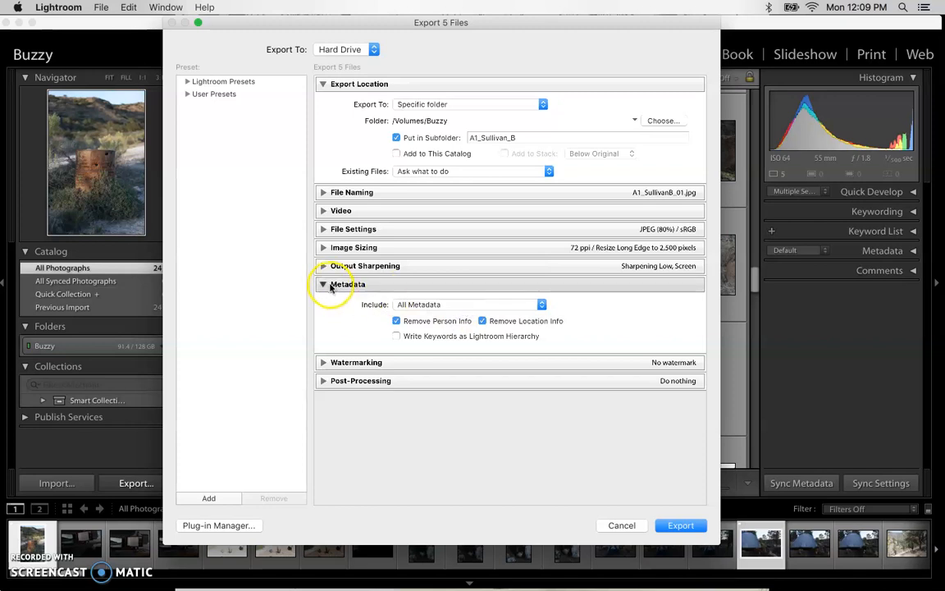
pyautogui.click(329, 284)
pyautogui.click(323, 303)
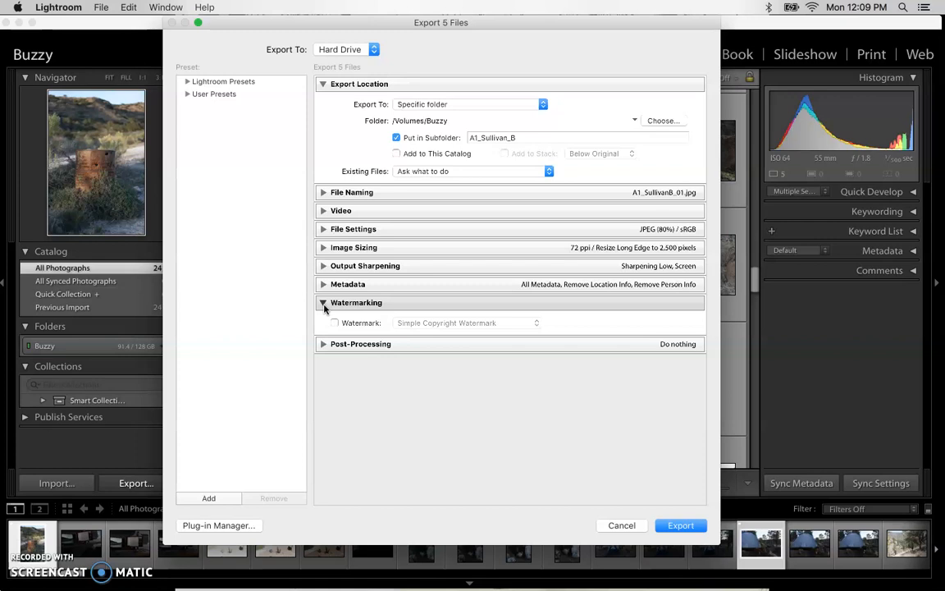
pyautogui.click(324, 304)
# Set the After Export action to Do nothing and collapse the Post-Processing section.
pyautogui.click(324, 323)
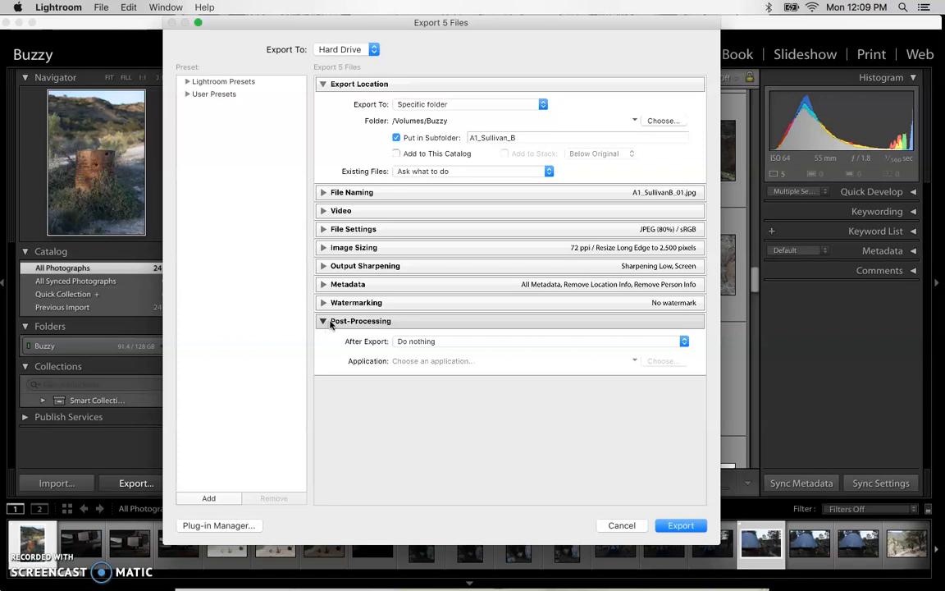
pyautogui.click(406, 341)
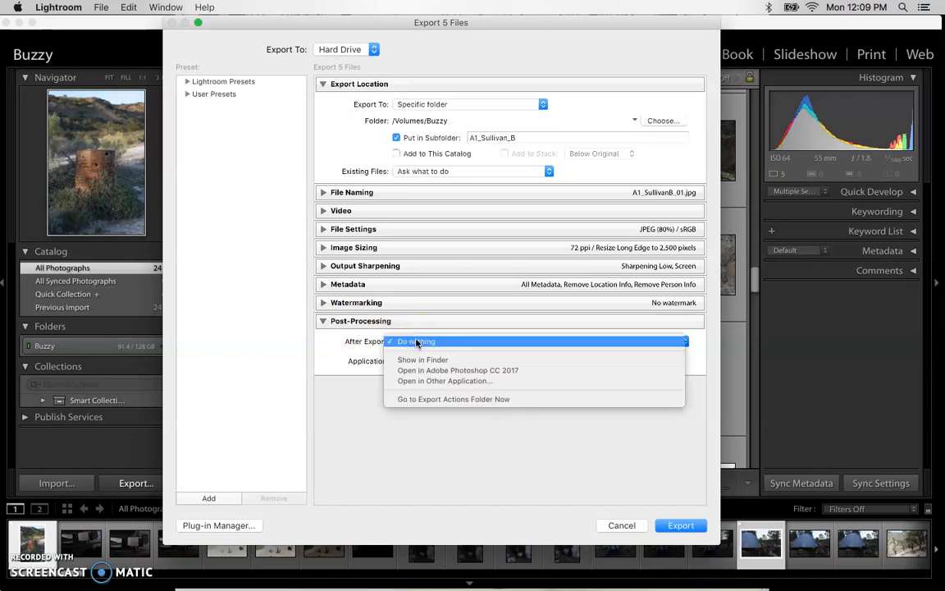
pyautogui.moveTo(416, 343); pyautogui.dragTo(420, 364)
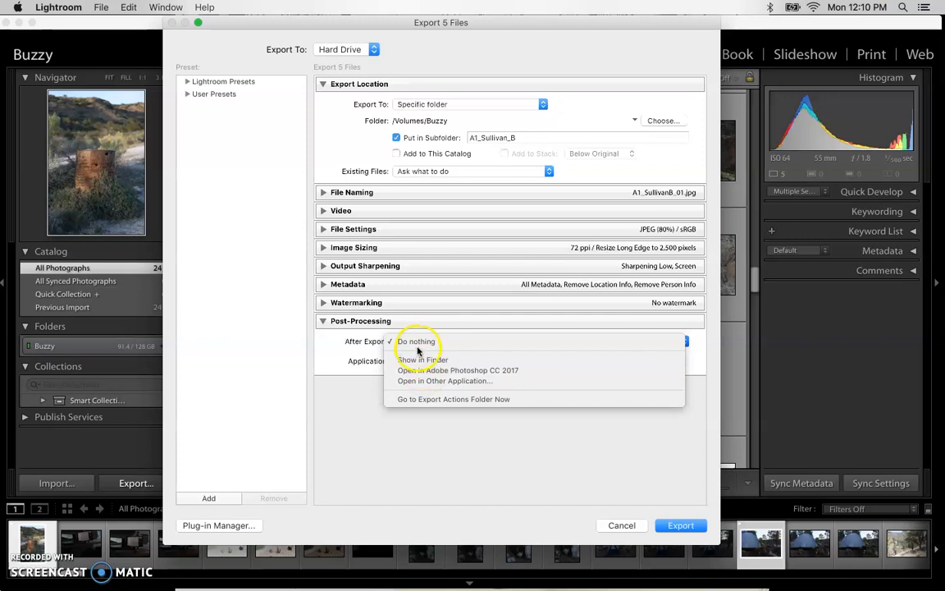
pyautogui.click(417, 343)
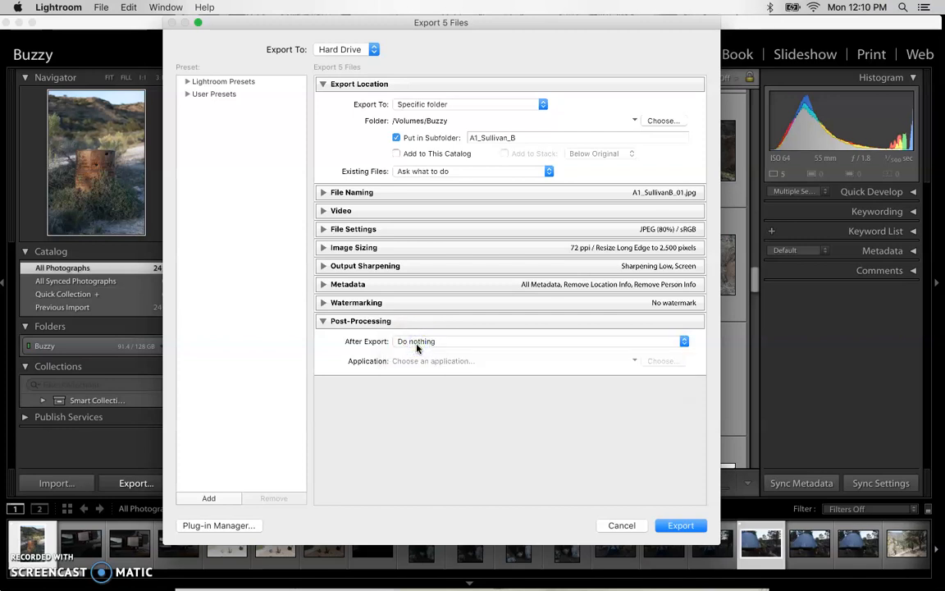
pyautogui.click(320, 321)
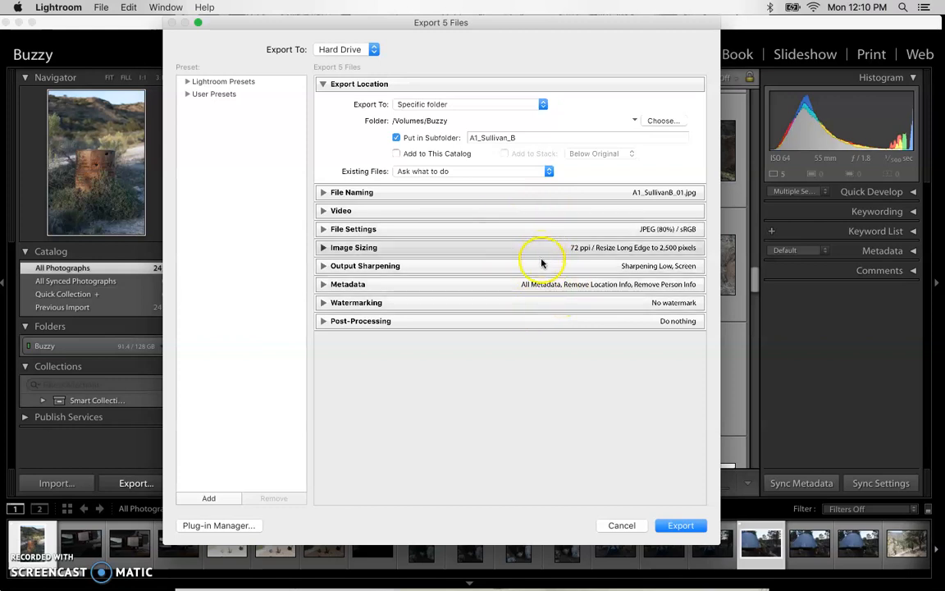
# Save the current export settings as a preset named 142 Assignments in the User Presets folder.
pyautogui.click(208, 498)
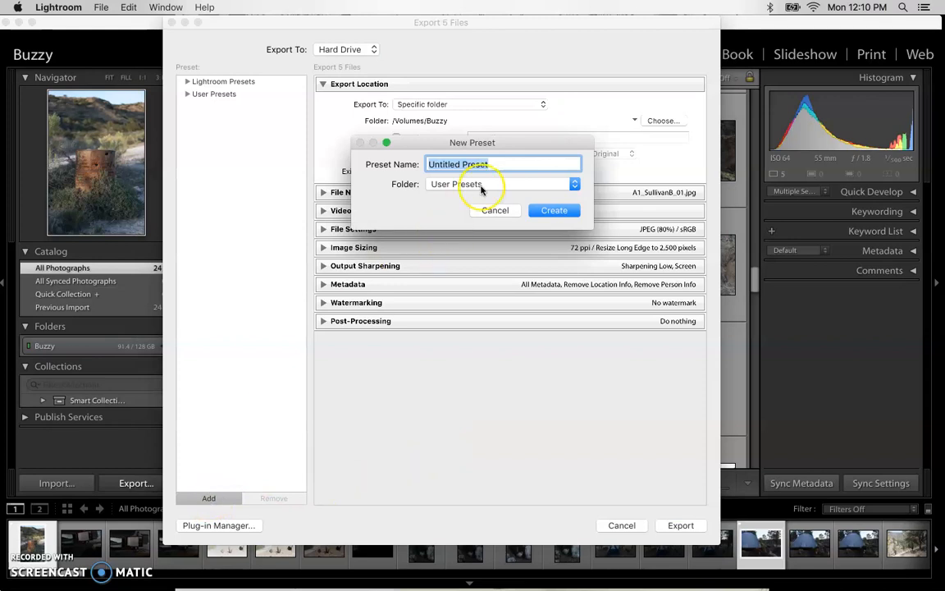
pyautogui.press('BackSpace')
pyautogui.write('142 Assig')
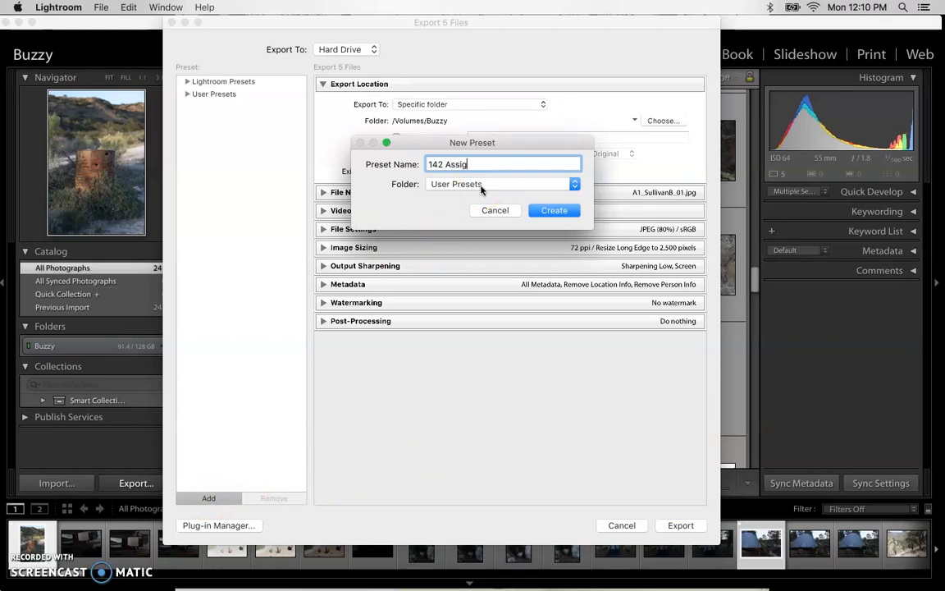
pyautogui.write('nments')
pyautogui.click(484, 161)
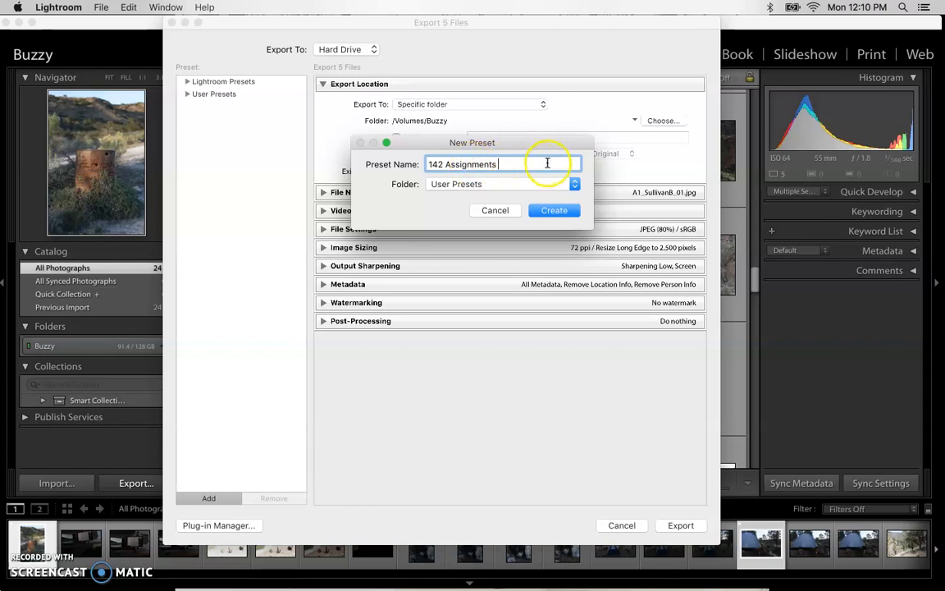
pyautogui.click(505, 184)
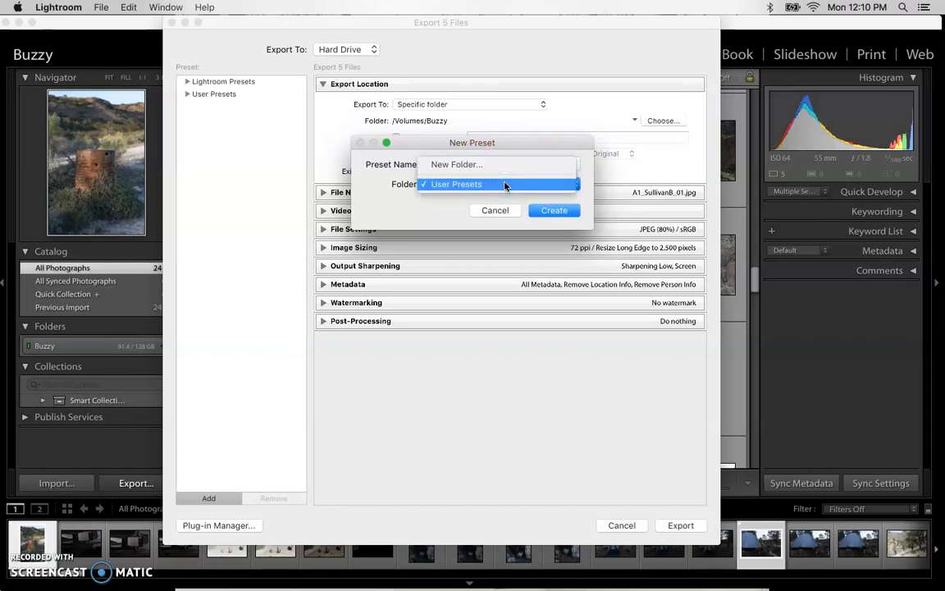
pyautogui.click(504, 184)
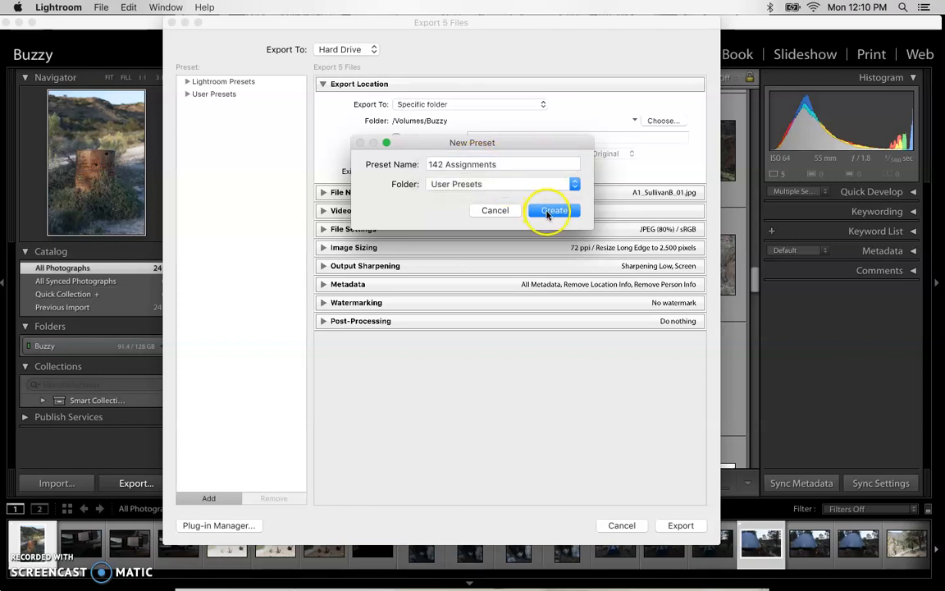
pyautogui.click(552, 211)
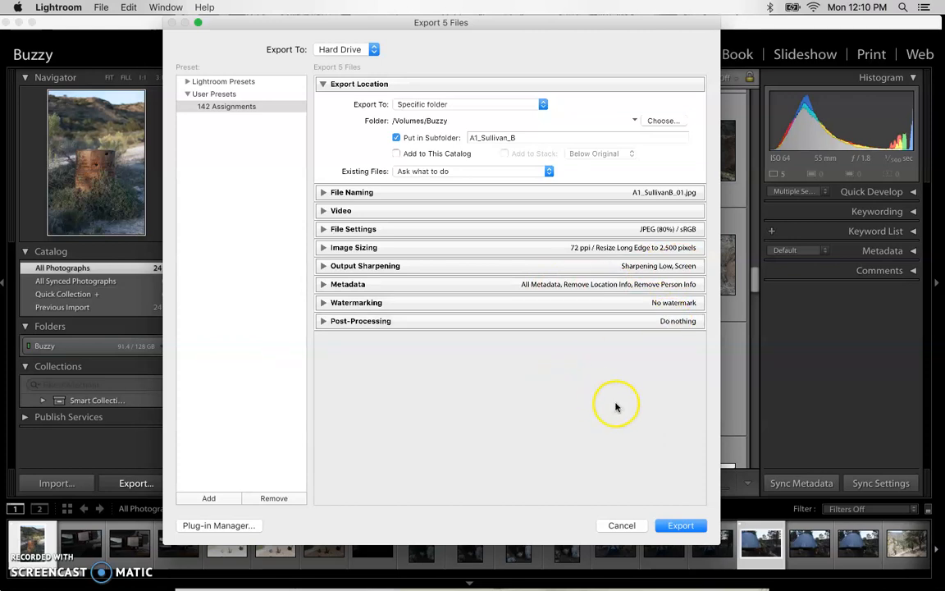
# Export the five selected photos and minimize the Lightroom window to reveal the desktop.
pyautogui.click(684, 524)
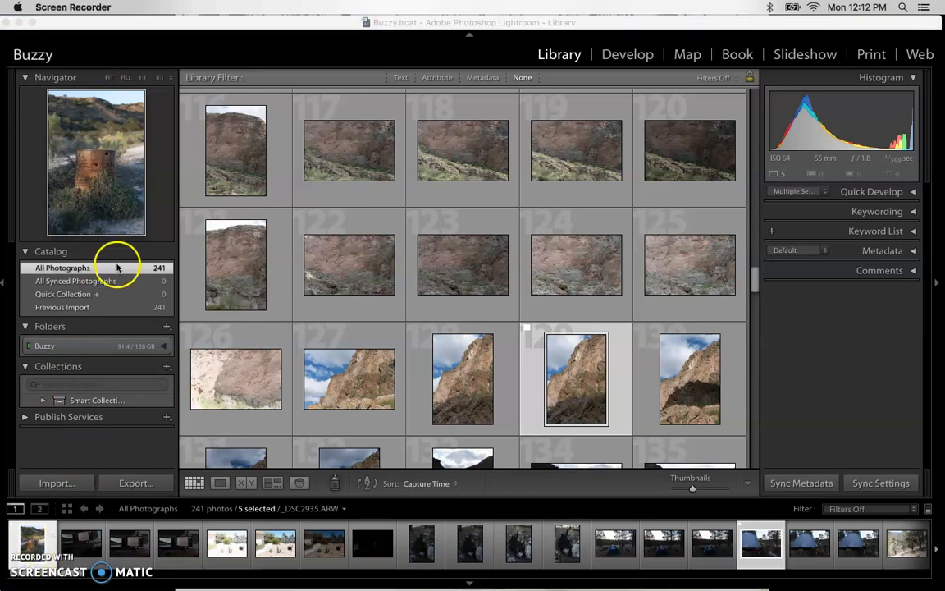
pyautogui.click(19, 23)
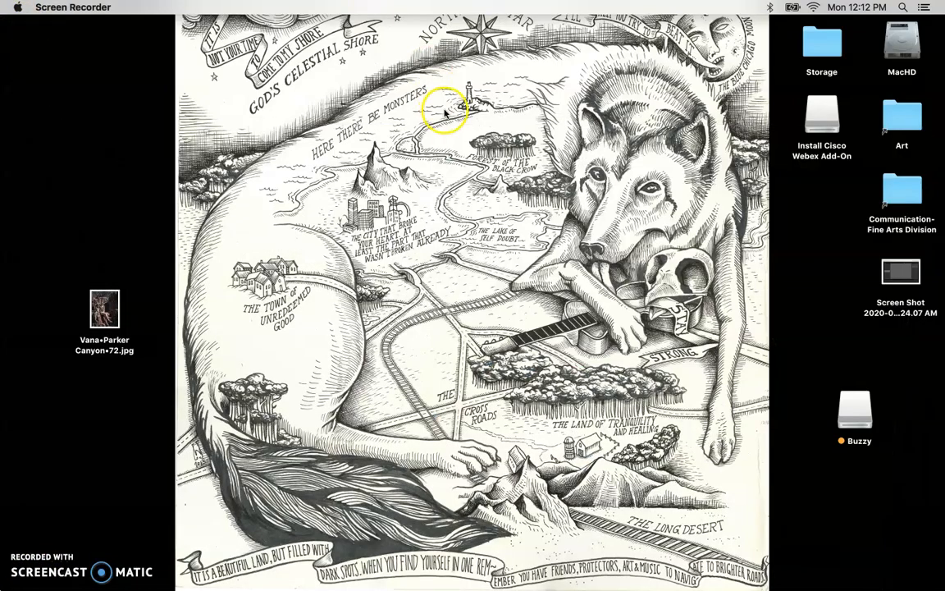
# Switch to Finder and open the exported assignment subfolder on the Buzzy drive.
pyautogui.doubleClick(850, 405)
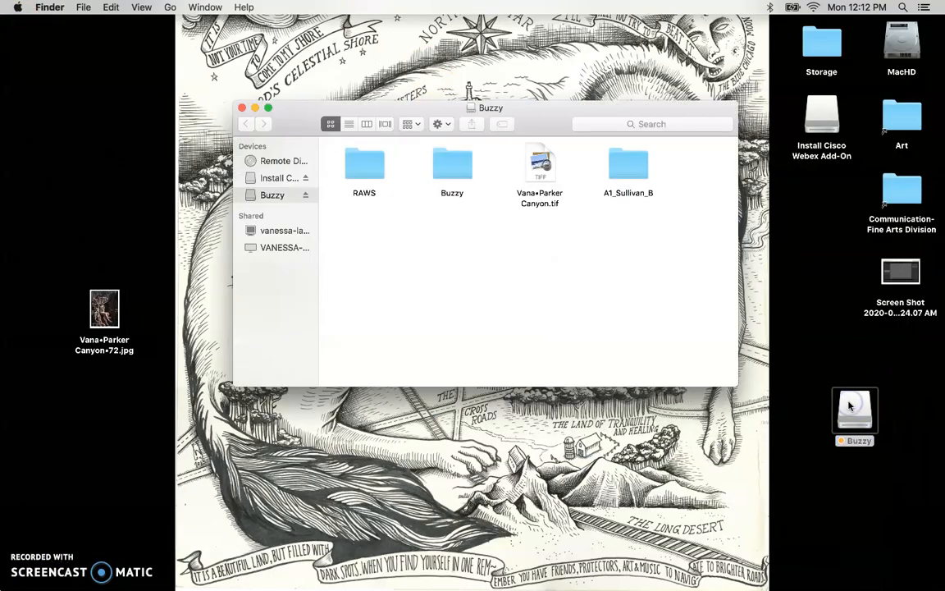
pyautogui.click(633, 168)
pyautogui.click(623, 197)
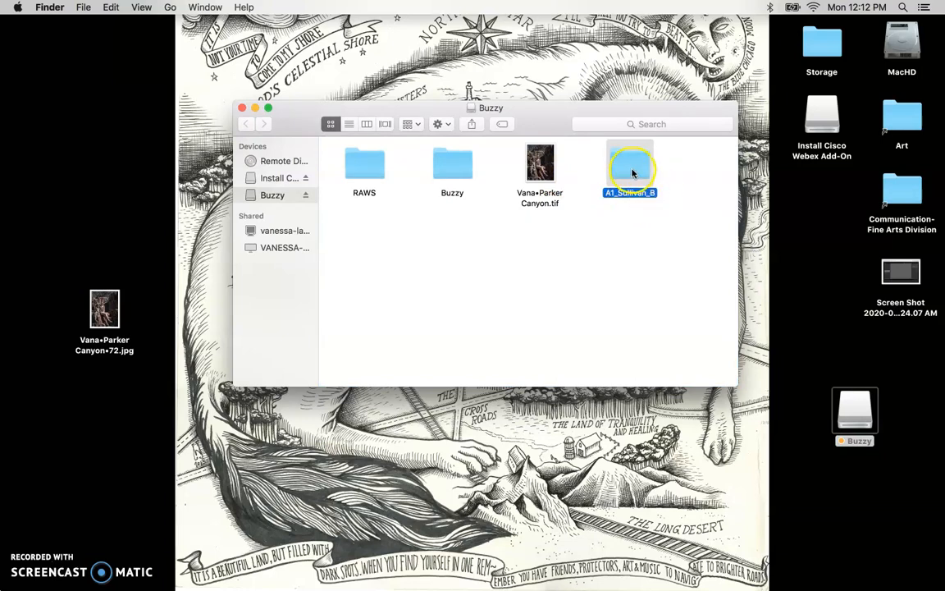
pyautogui.doubleClick(632, 170)
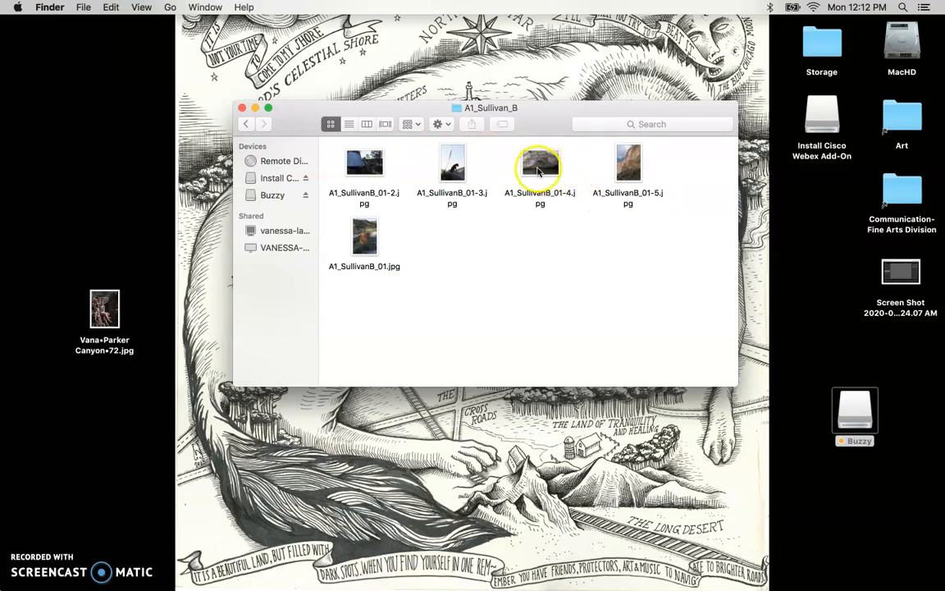
# Preview the exported JPEGs ending in 01-4 and 01-3 with Quick Look, and return to the Buzzy drive's main folder.
pyautogui.click(537, 169)
pyautogui.press('space')
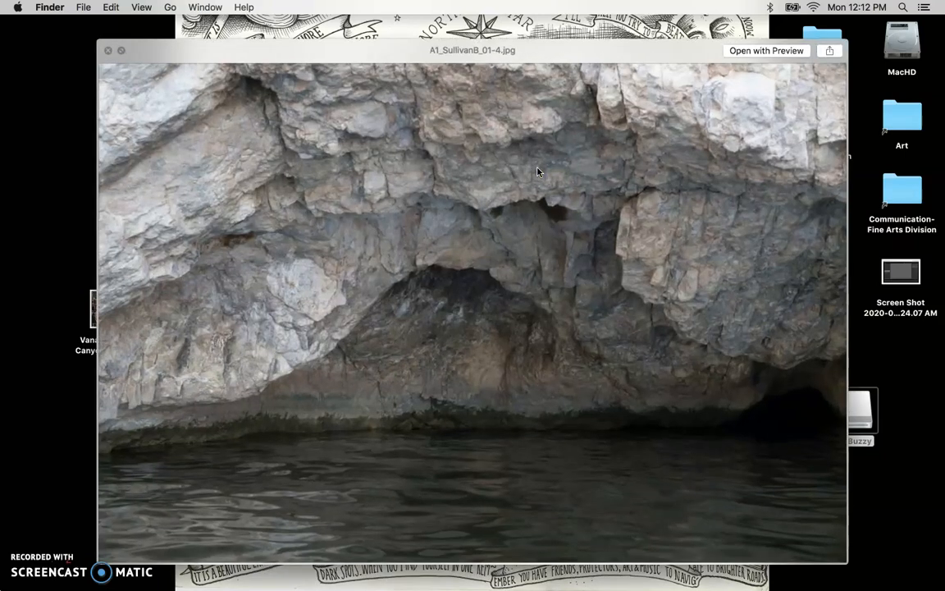
pyautogui.press('space')
pyautogui.press('Left')
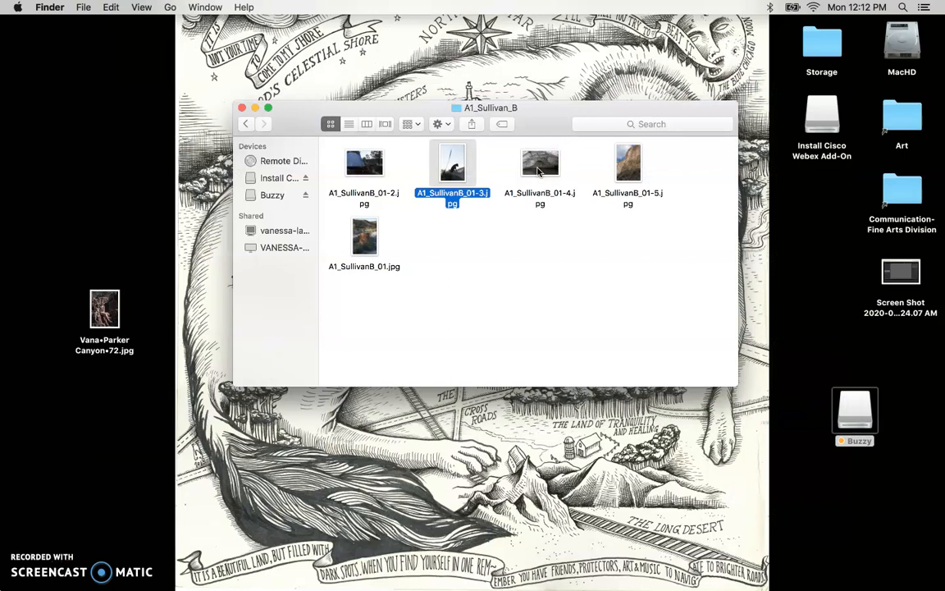
pyautogui.press('space')
pyautogui.press('space')
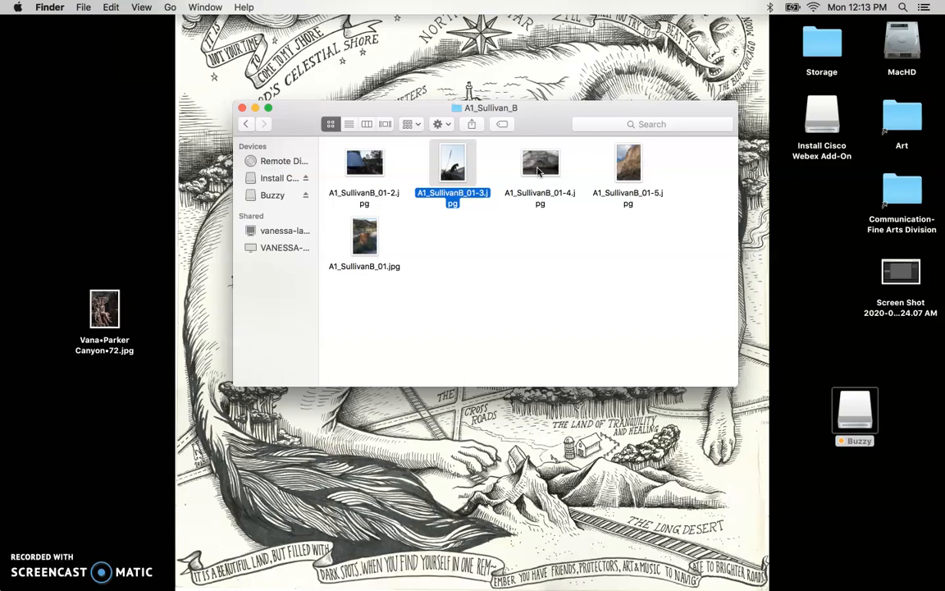
pyautogui.click(248, 123)
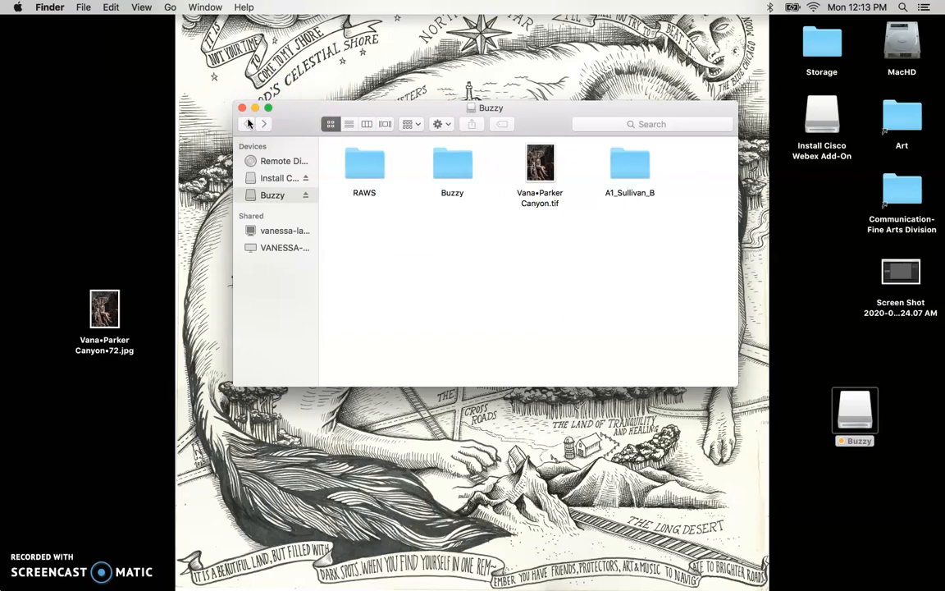
pyautogui.click(246, 123)
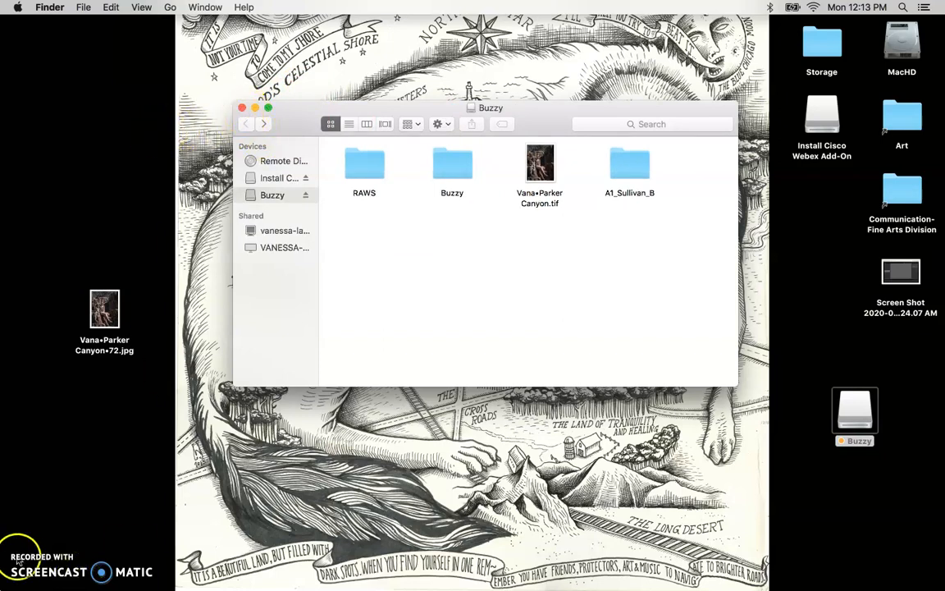